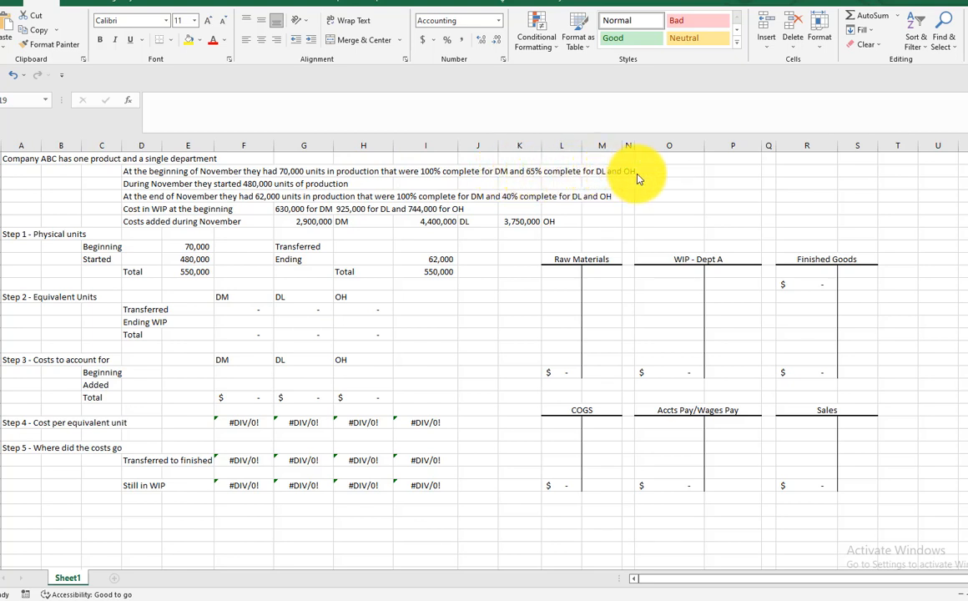
Calculate the transferred units in Step 1 by subtracting the ending units from the total with the formula =I10-I9.
{"action": "left_click", "coordinate": [197, 247]}
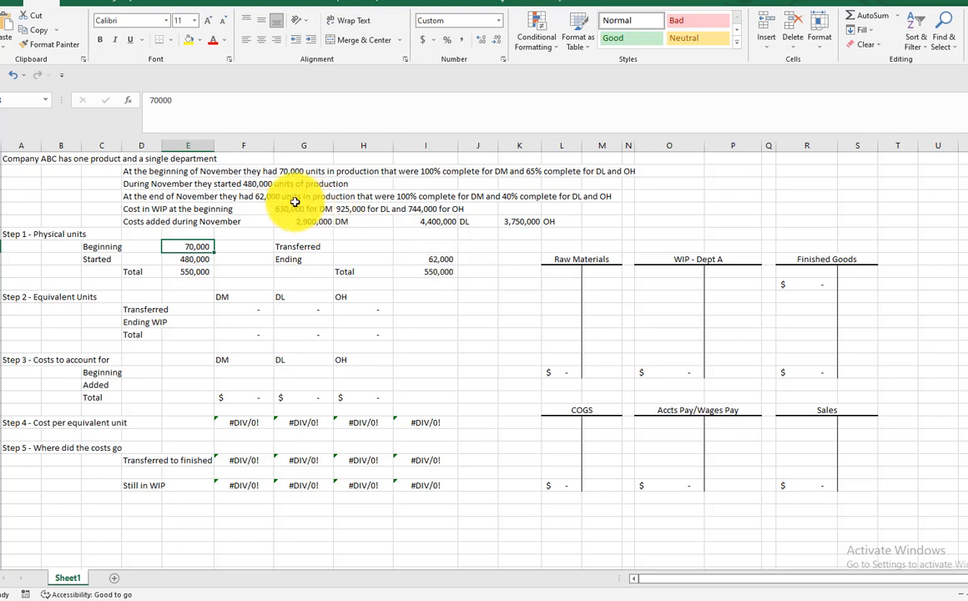
{"action": "left_click", "coordinate": [432, 258]}
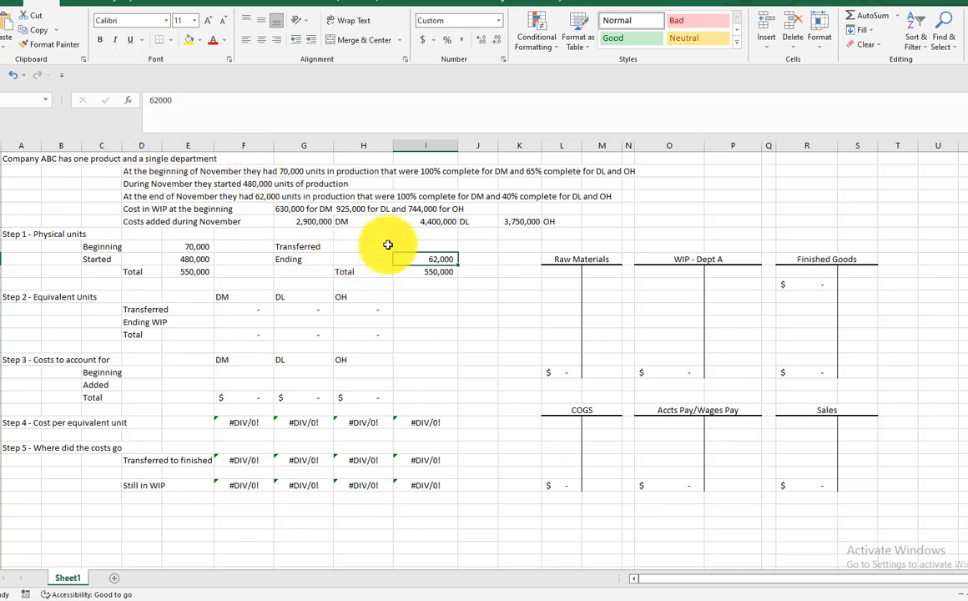
{"action": "left_click", "coordinate": [426, 246]}
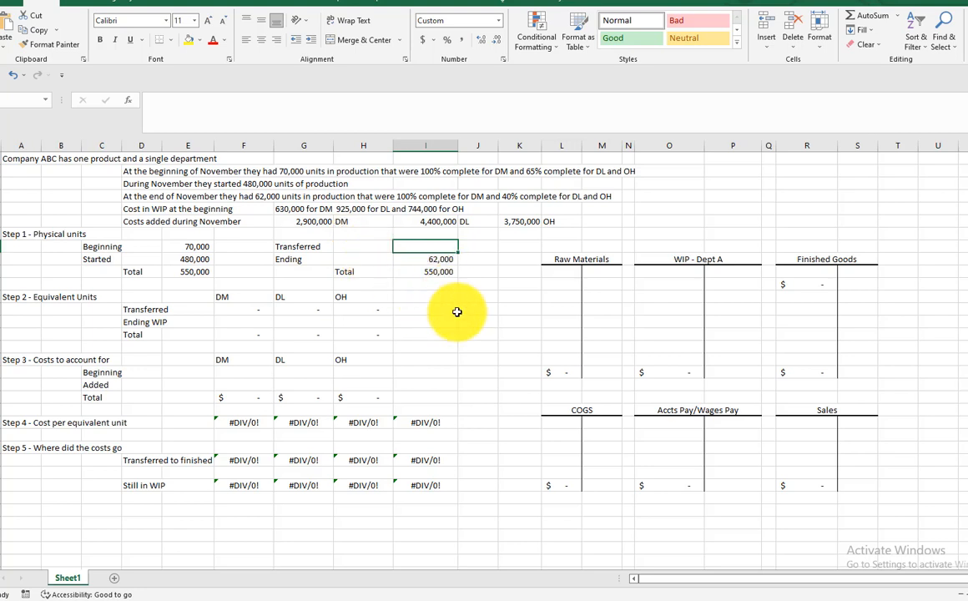
{"action": "type", "text": "="}
{"action": "left_click", "coordinate": [440, 274]}
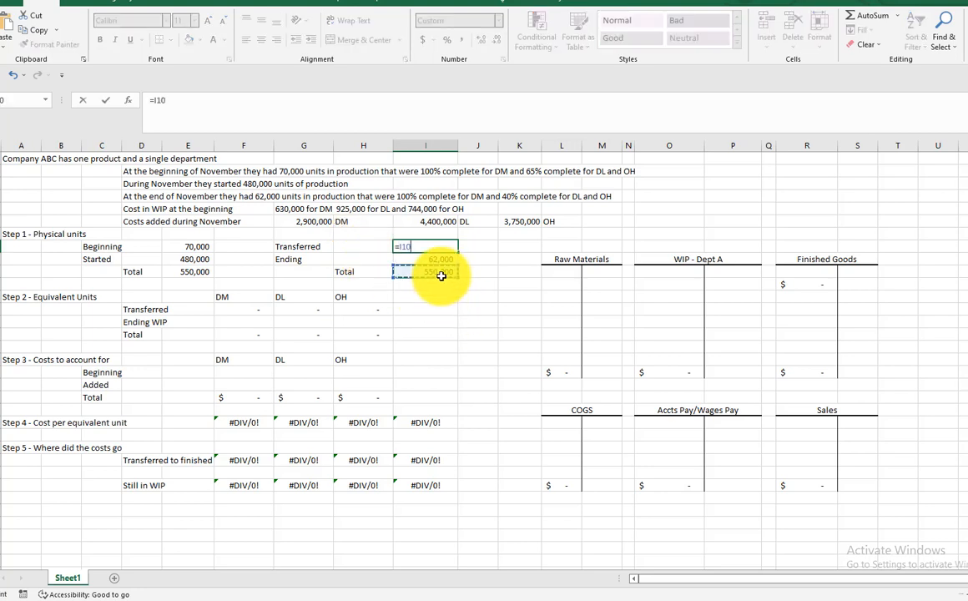
{"action": "type", "text": "-"}
{"action": "left_click", "coordinate": [436, 260]}
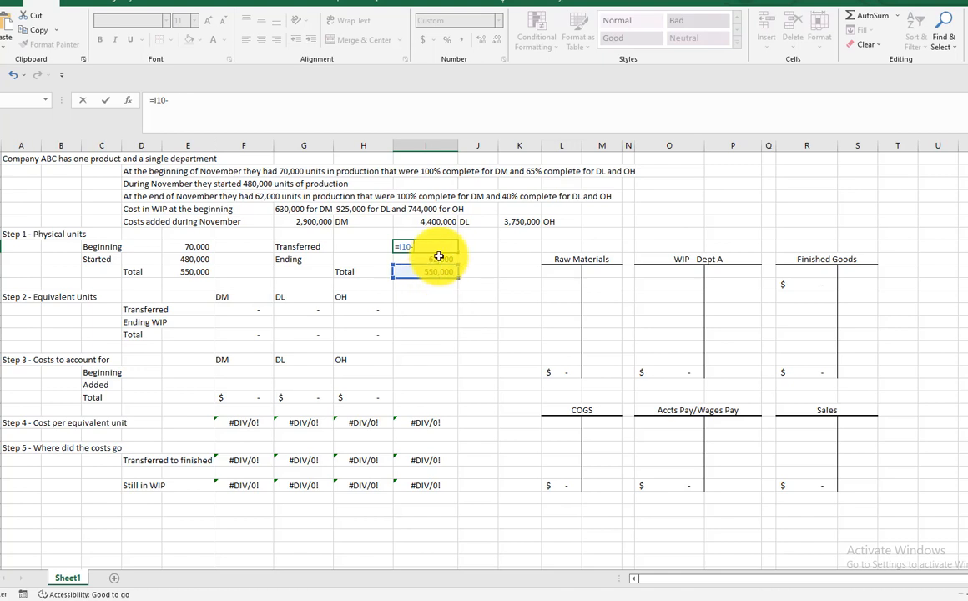
{"action": "key", "text": "Return"}
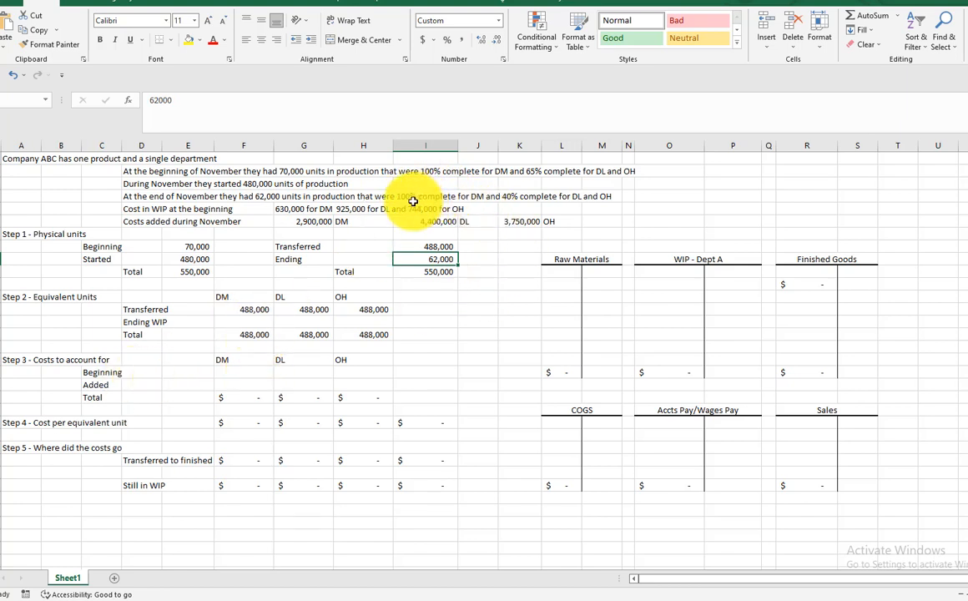
Calculate the DM equivalent units for Ending WIP in Step 2 with the formula =I9*1.
{"action": "left_click", "coordinate": [255, 312]}
{"action": "left_click", "coordinate": [255, 320]}
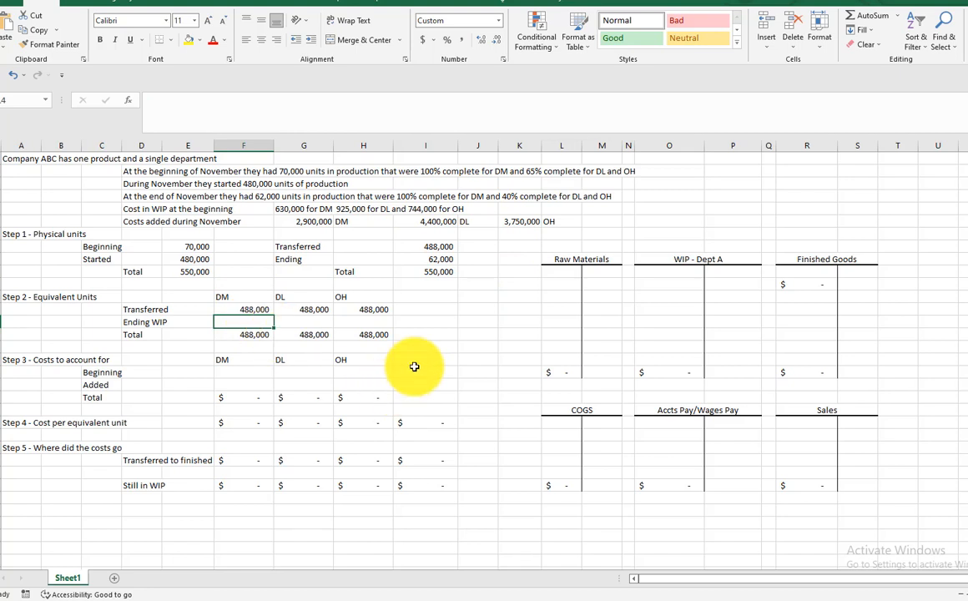
{"action": "type", "text": "="}
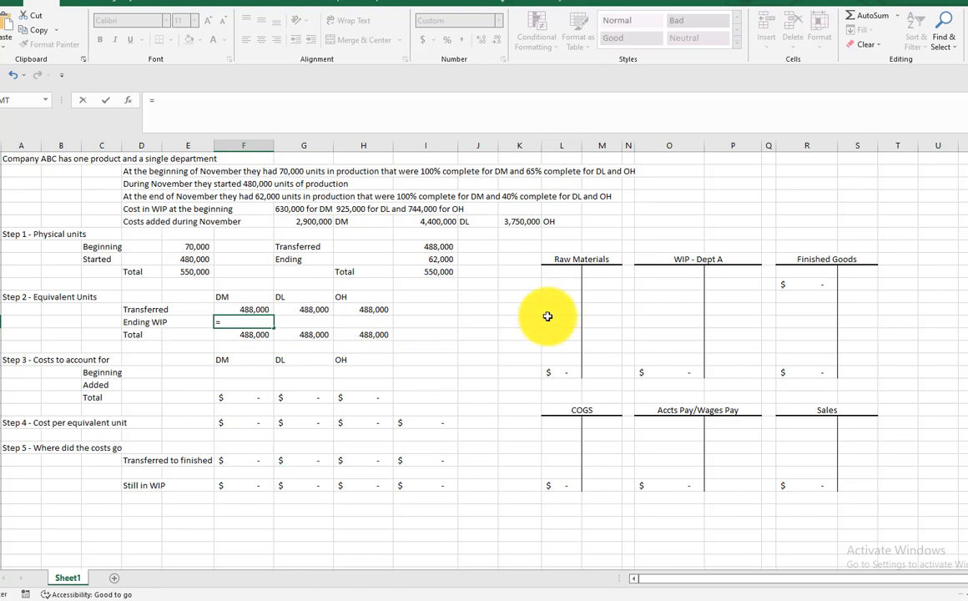
{"action": "left_click", "coordinate": [445, 260]}
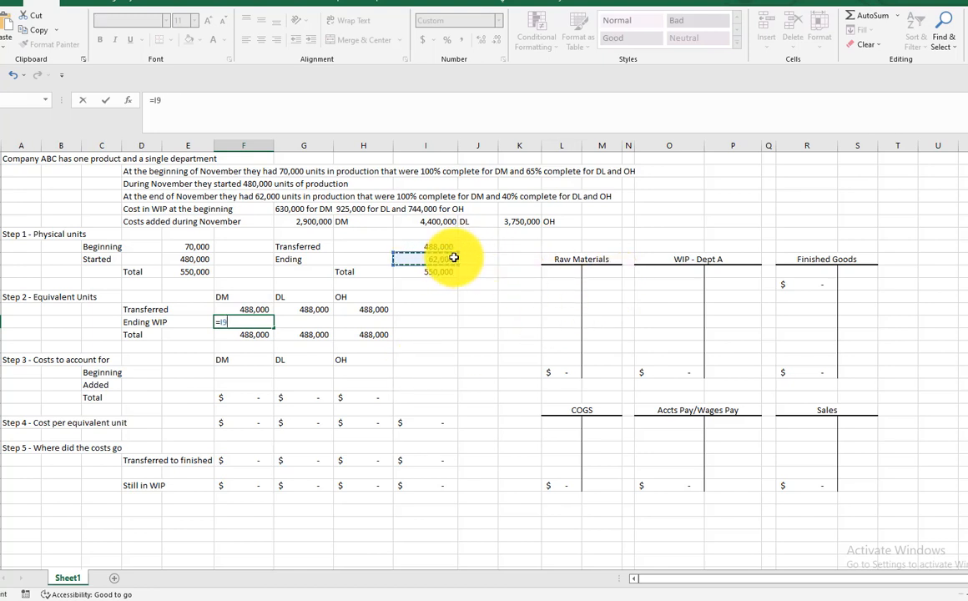
{"action": "type", "text": "*1"}
{"action": "key", "text": "Return"}
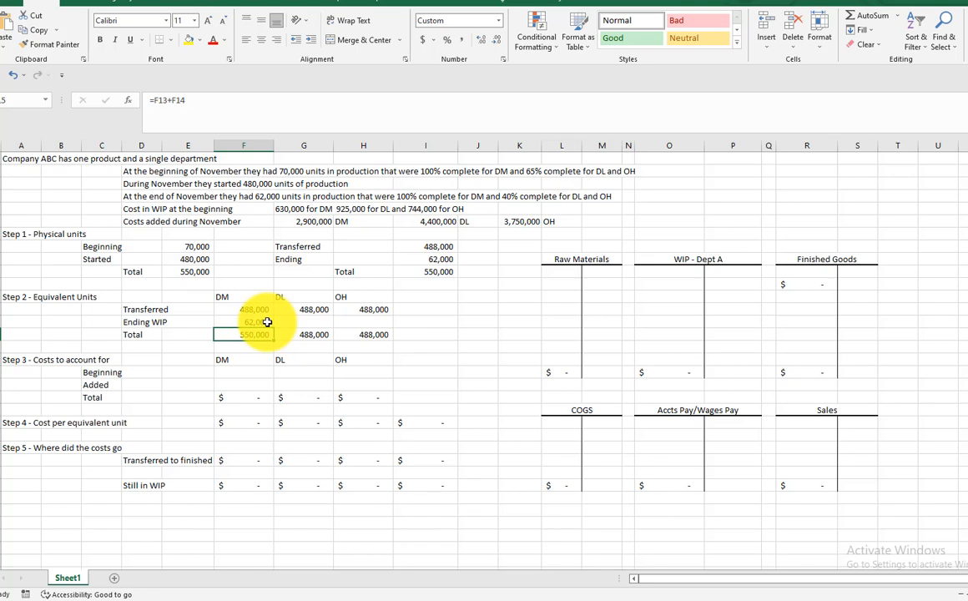
Calculate the DL equivalent units for Ending WIP in Step 2 with the formula =62000*.4.
{"action": "left_click", "coordinate": [327, 323]}
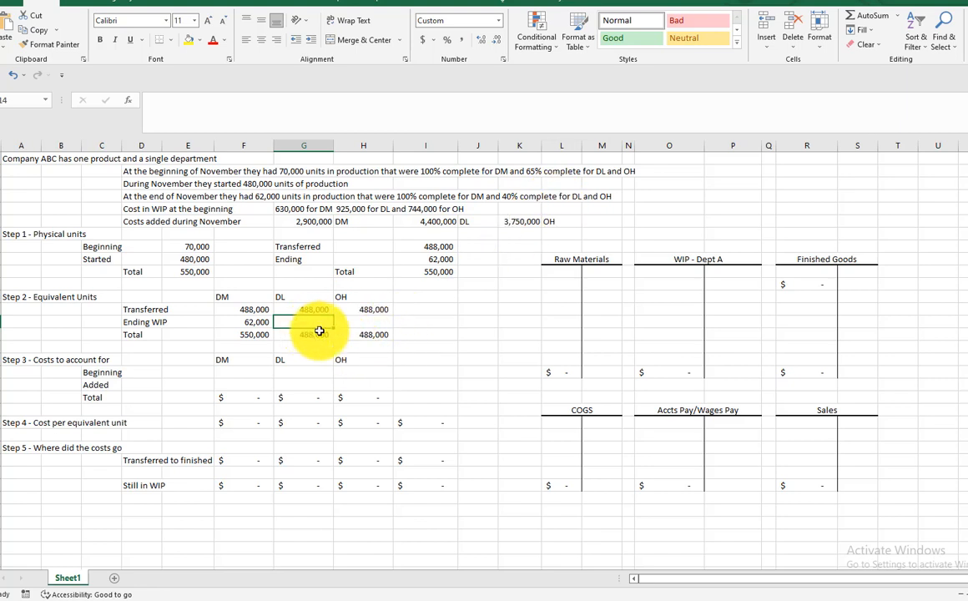
{"action": "type", "text": "="}
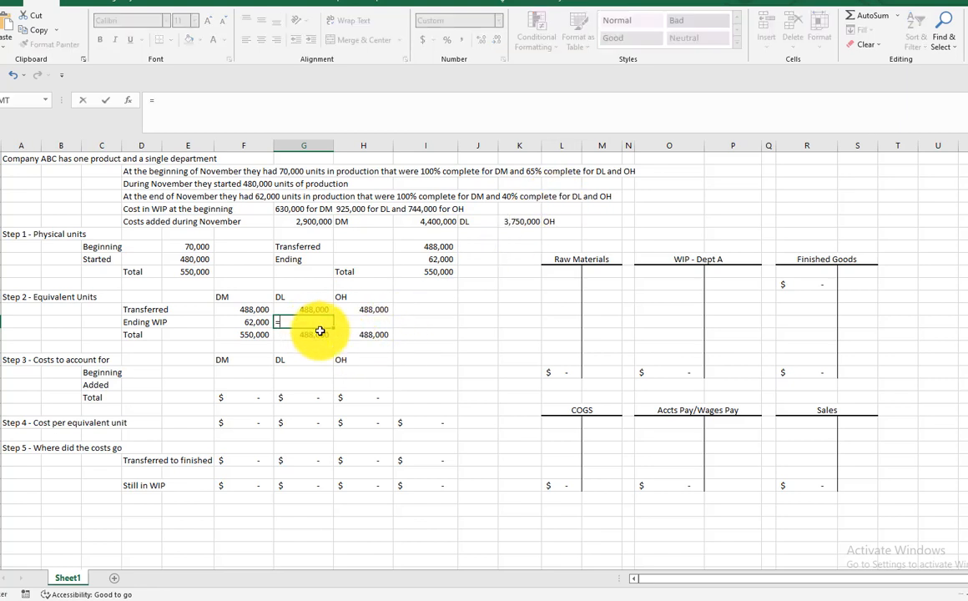
{"action": "type", "text": "62000*.4"}
{"action": "key", "text": "Return"}
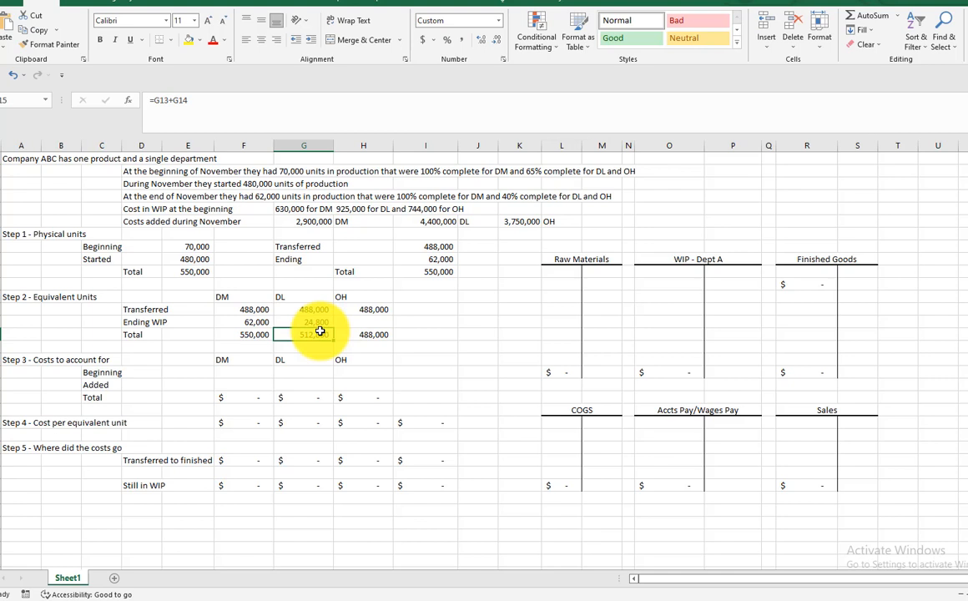
Calculate the OH equivalent units for Ending WIP in Step 2 as 62000*.4.
{"action": "left_click", "coordinate": [371, 321]}
{"action": "type", "text": "+"}
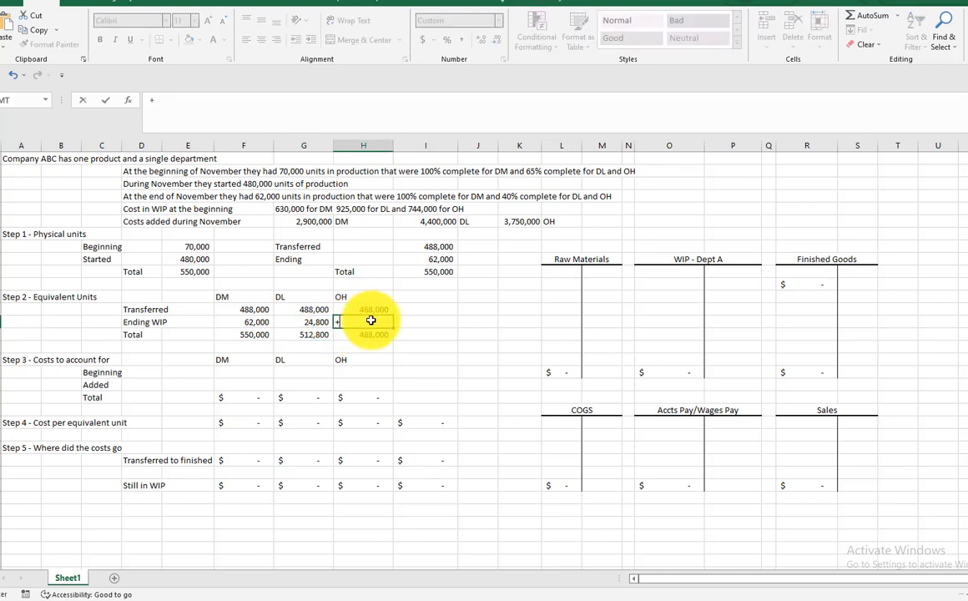
{"action": "type", "text": "6600"}
{"action": "key", "text": "BackSpace"}
{"action": "key", "text": "BackSpace"}
{"action": "key", "text": "BackSpace"}
{"action": "type", "text": "20"}
{"action": "type", "text": "00"}
{"action": "type", "text": "*.4"}
{"action": "key", "text": "Return"}
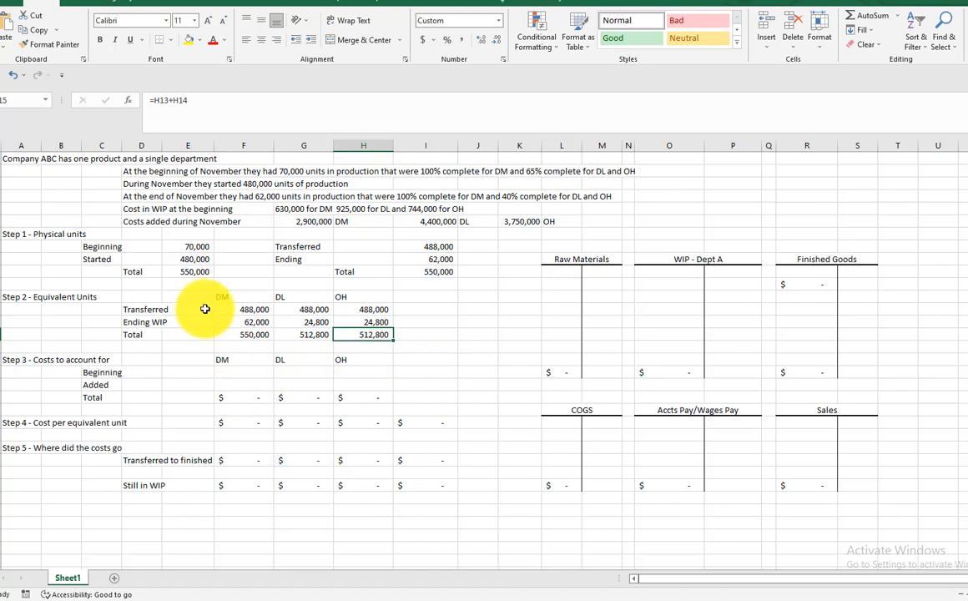
Fill in the Beginning costs in Step 3 with 630,000 for DM, 925,000 for DL and 744,000 for OH.
{"action": "left_click", "coordinate": [235, 373]}
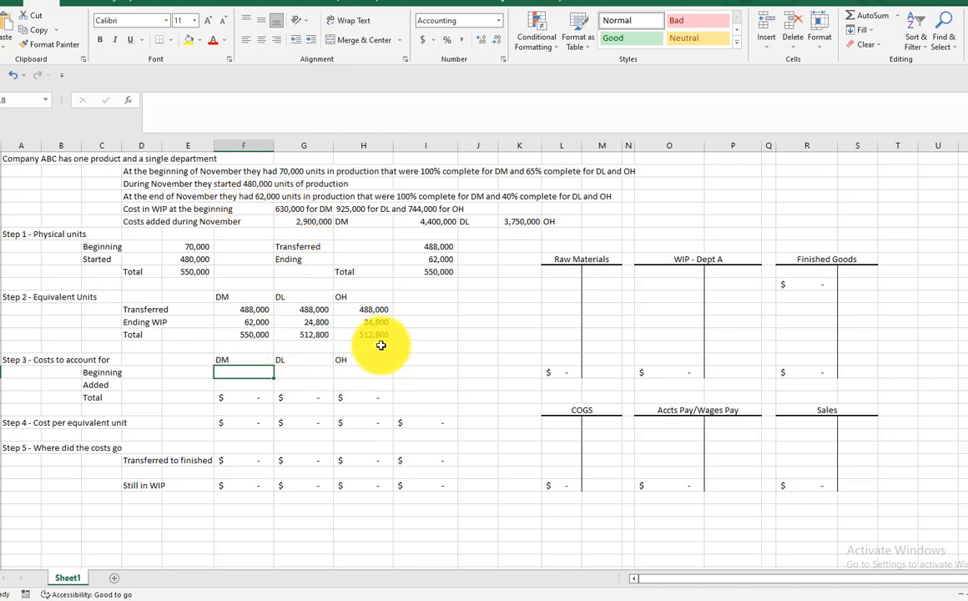
{"action": "type", "text": "630000"}
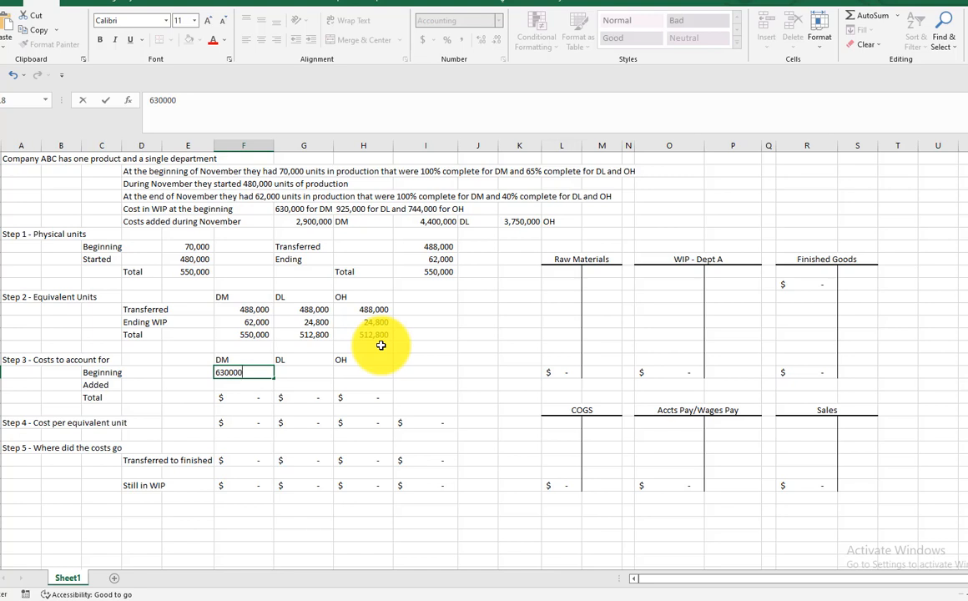
{"action": "left_click", "coordinate": [320, 372]}
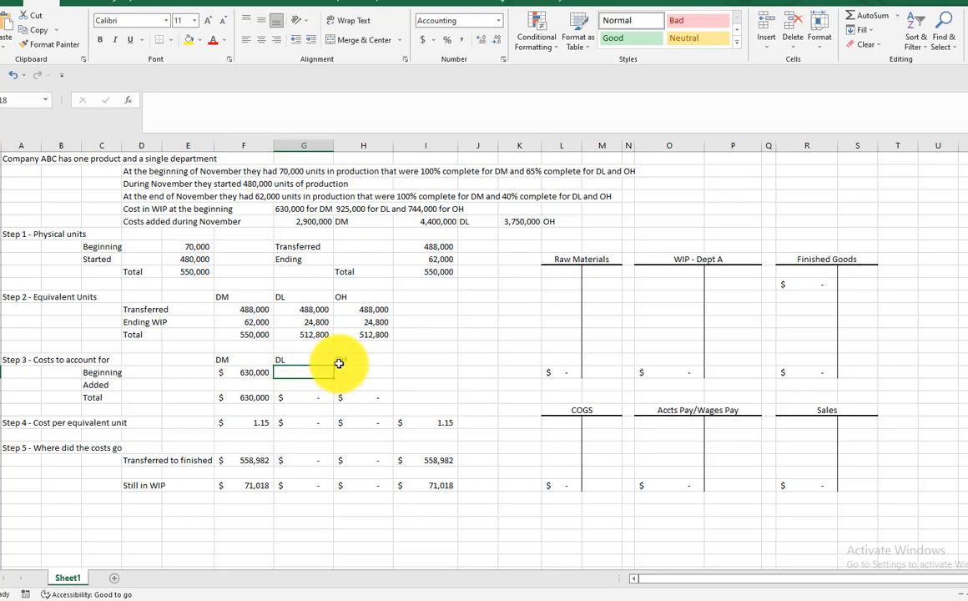
{"action": "type", "text": "925000"}
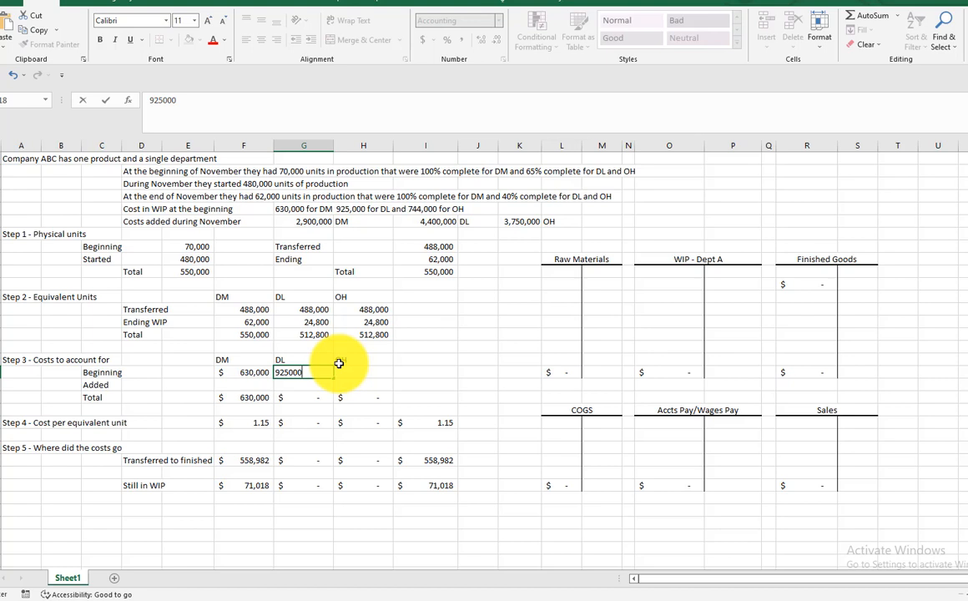
{"action": "key", "text": "Tab"}
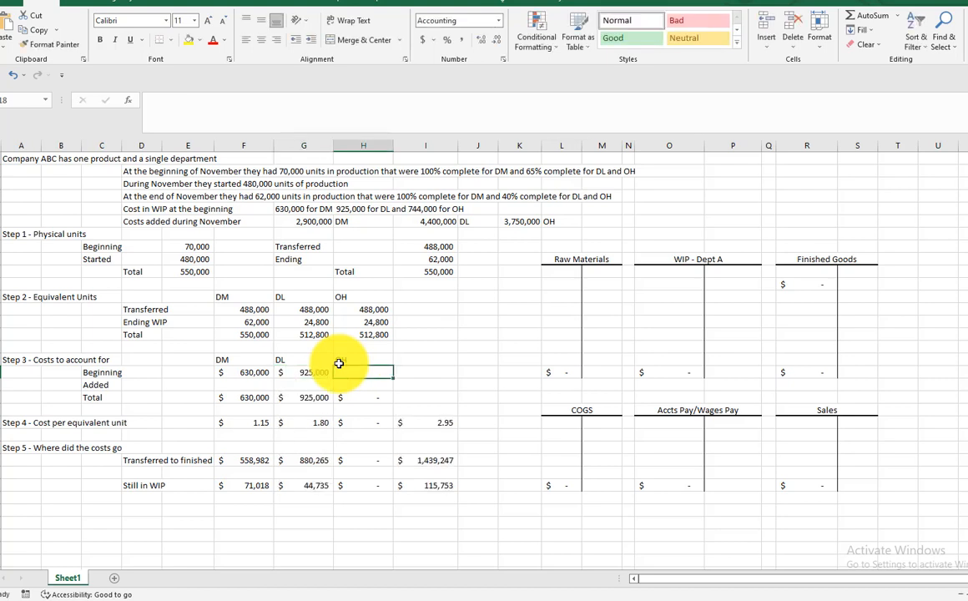
{"action": "type", "text": "744000"}
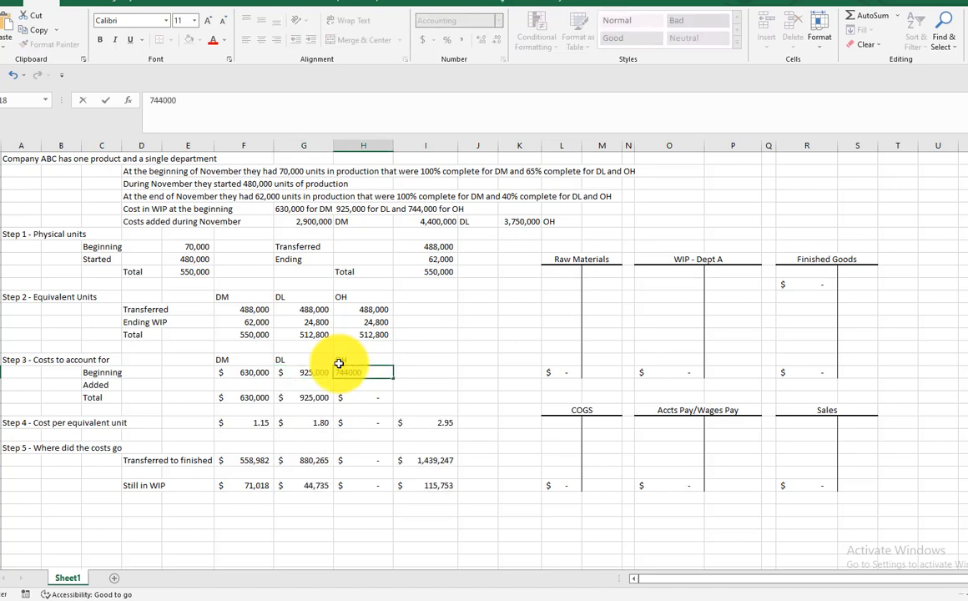
{"action": "key", "text": "Return"}
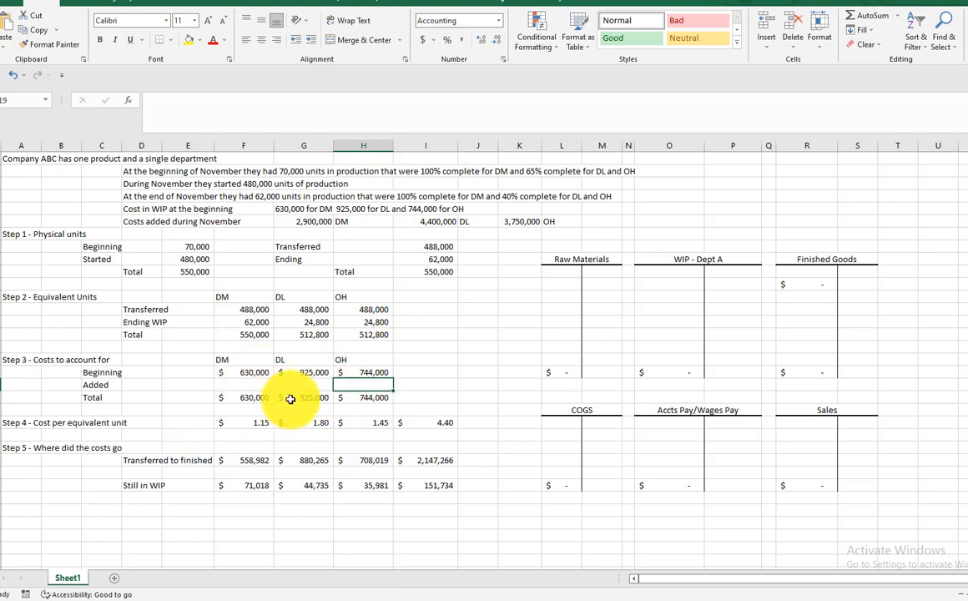
{"action": "left_click", "coordinate": [247, 385]}
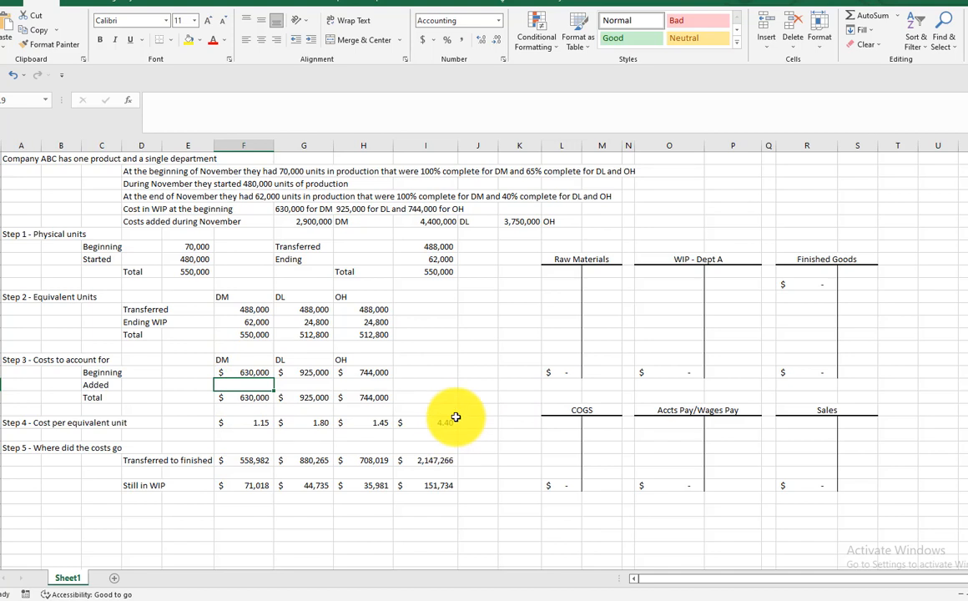
{"action": "type", "text": "2"}
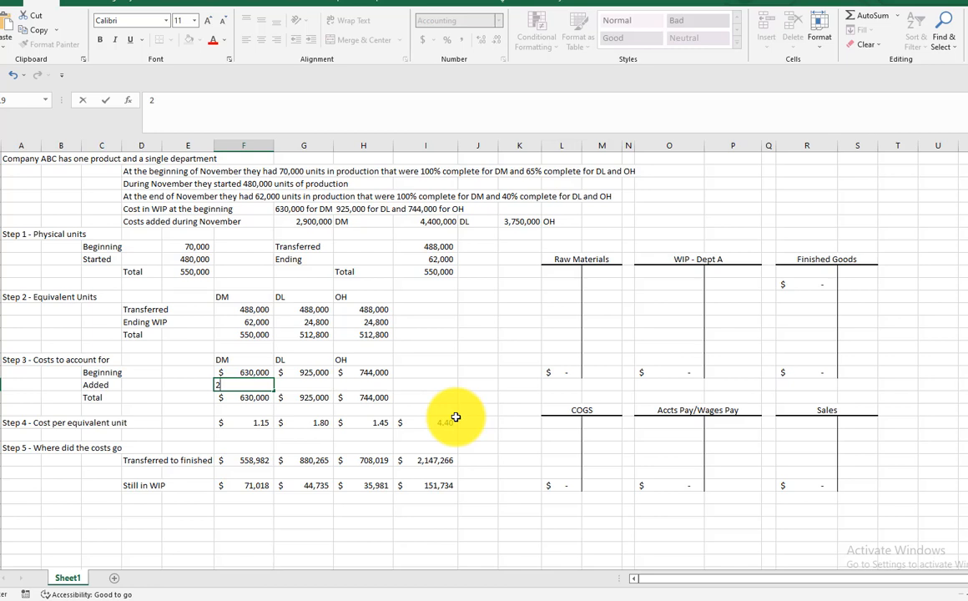
{"action": "type", "text": "90000"}
{"action": "key", "text": "Return"}
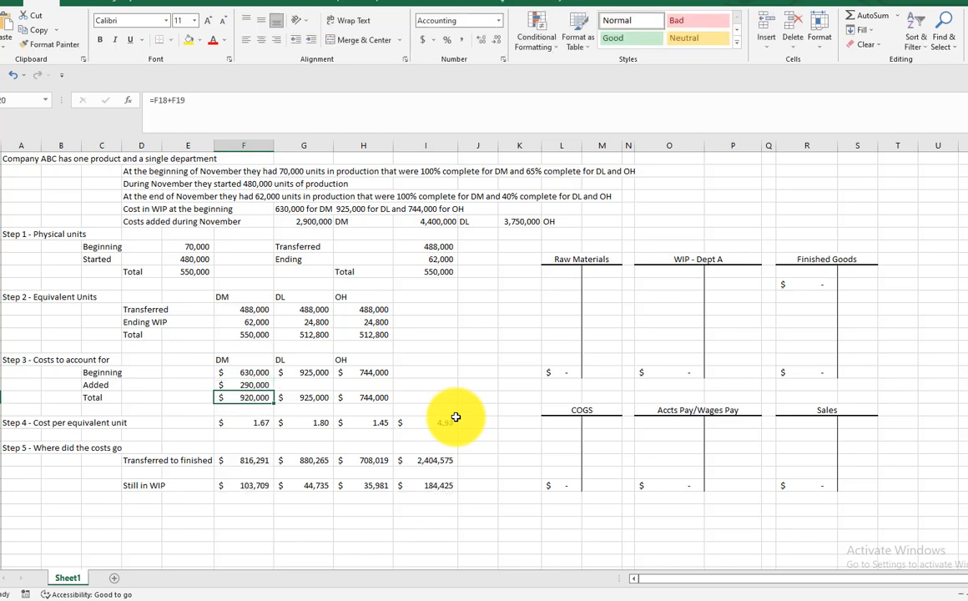
Fill in the Added costs in Step 3 with 2,900,000 for DM, 4,400,000 for DL and 3,750,000 for OH.
{"action": "left_click", "coordinate": [253, 384]}
{"action": "type", "text": "2900000"}
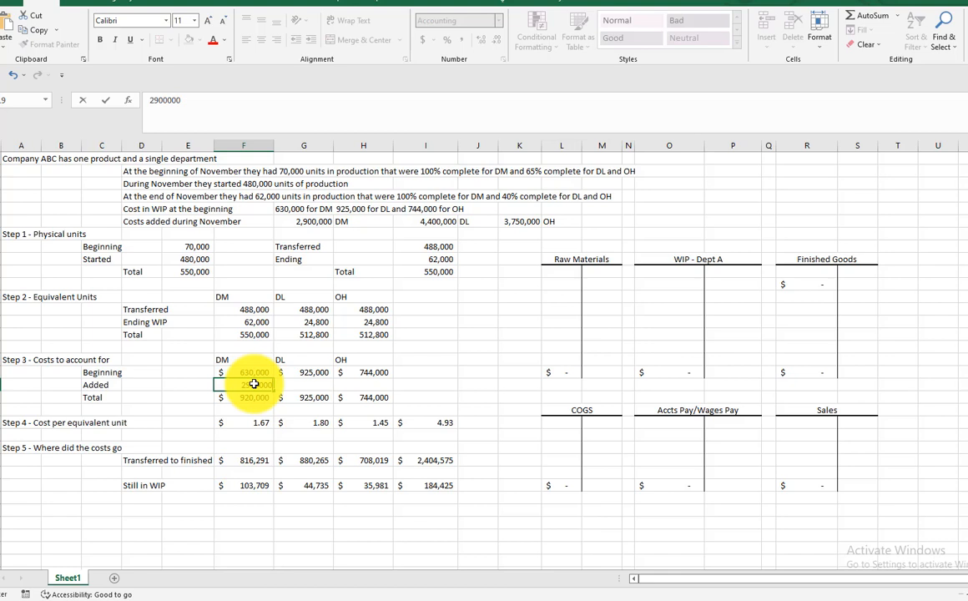
{"action": "key", "text": "Return"}
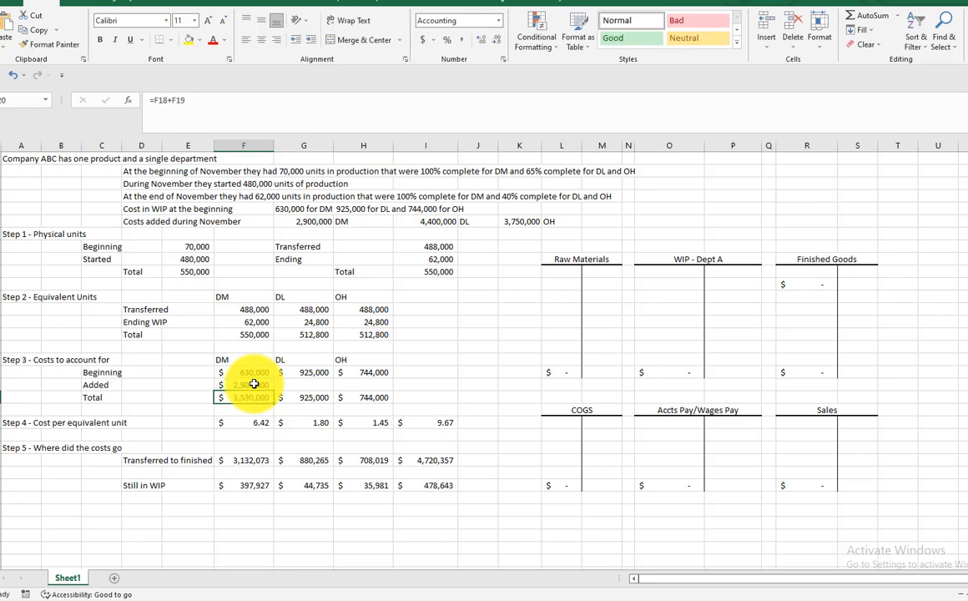
{"action": "left_click", "coordinate": [323, 383]}
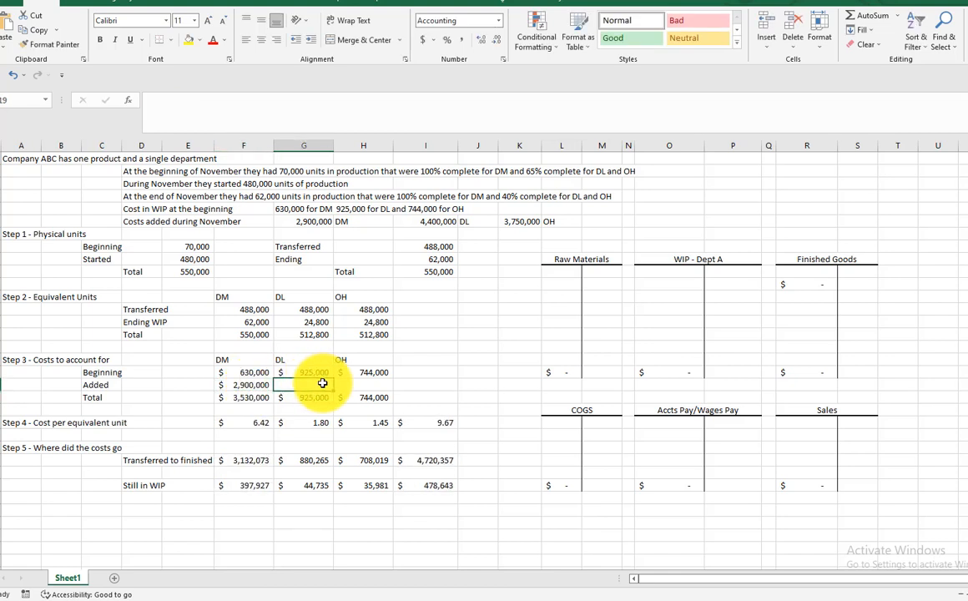
{"action": "type", "text": "4,"}
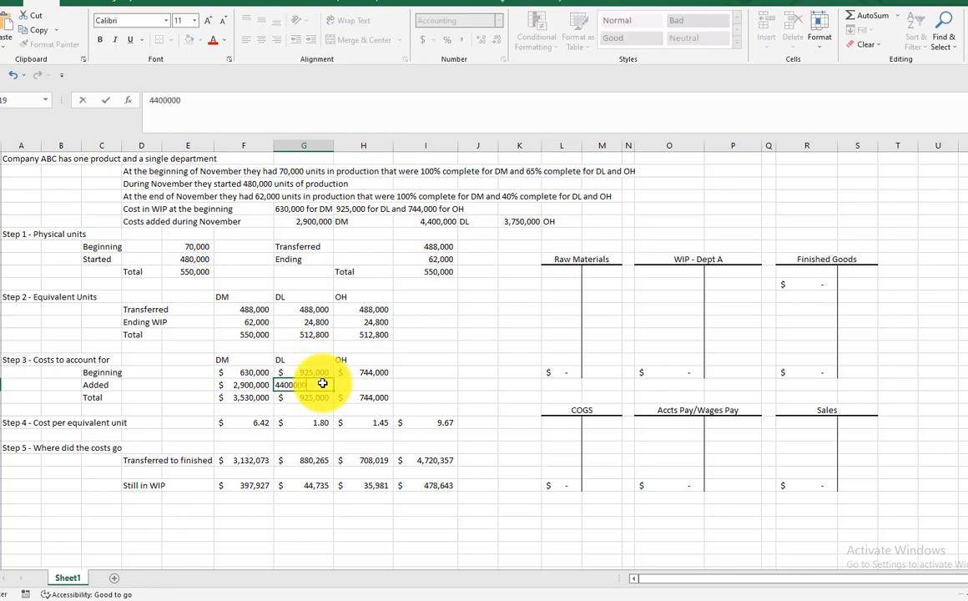
{"action": "type", "text": "400,000"}
{"action": "key", "text": "Return"}
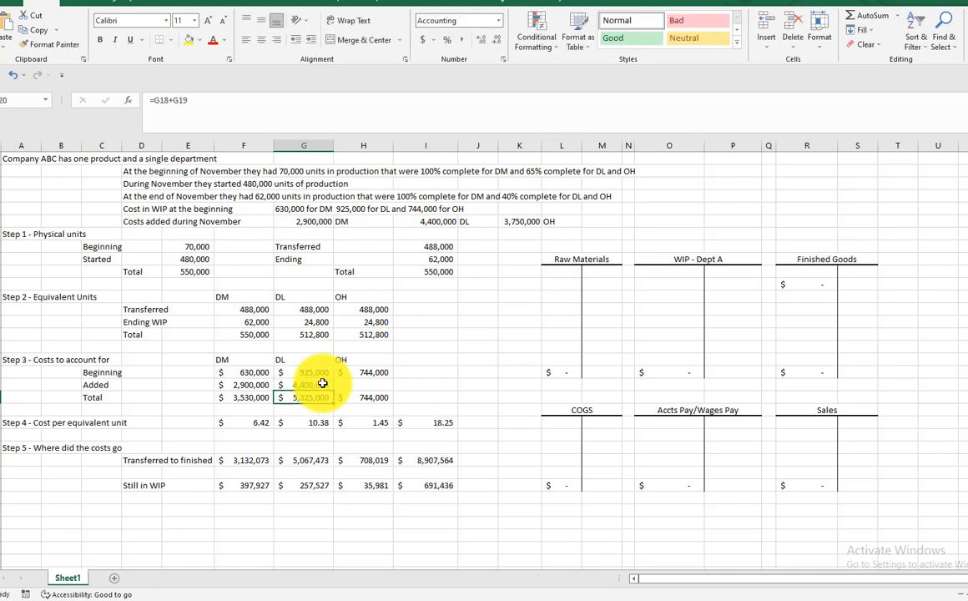
{"action": "left_click", "coordinate": [374, 382]}
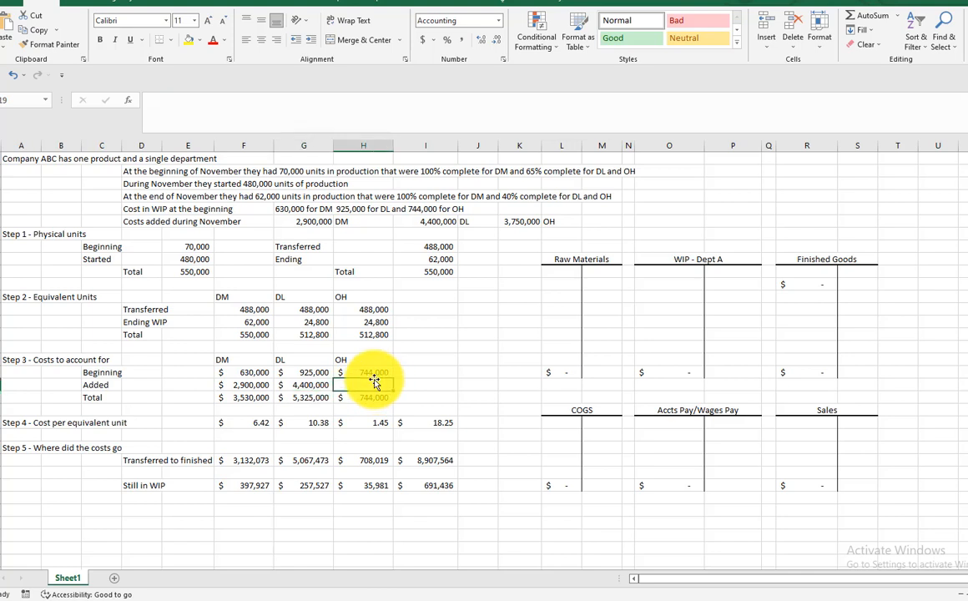
{"action": "type", "text": "3,750,000"}
{"action": "key", "text": "Return"}
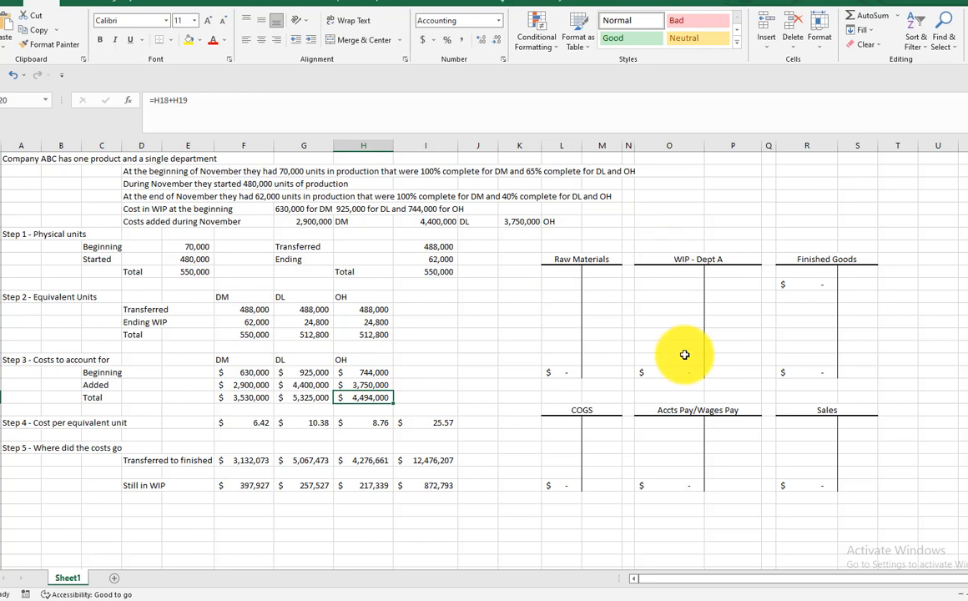
Post the beginning balance as the first debit in WIP - Dept A with the formula +F18+G18+H18.
{"action": "left_click", "coordinate": [672, 272]}
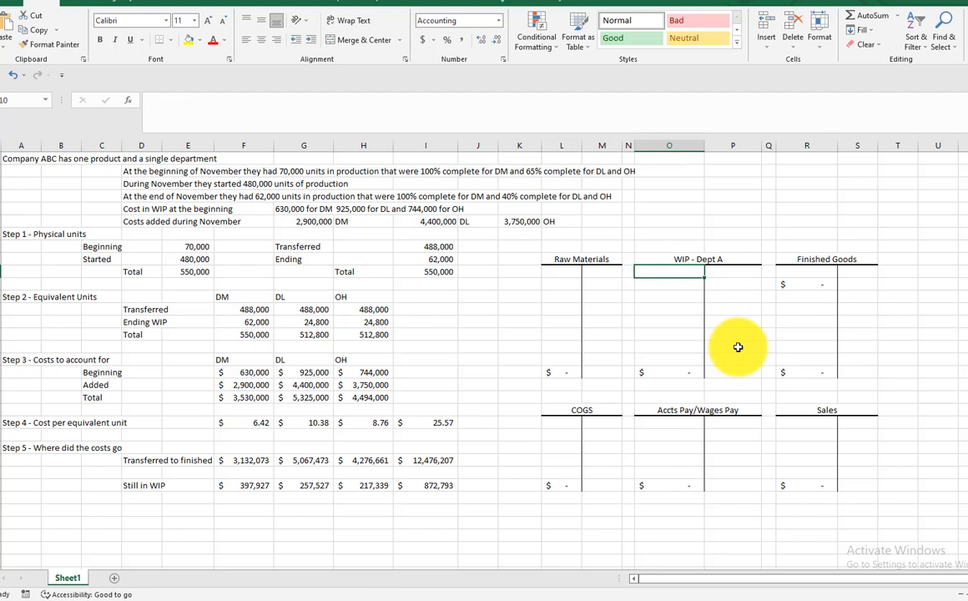
{"action": "type", "text": "+"}
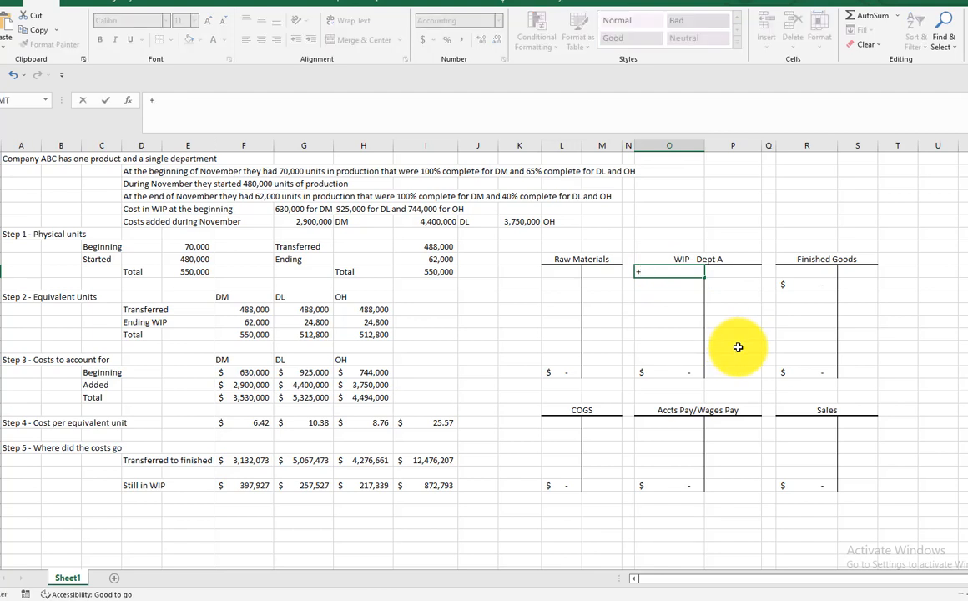
{"action": "left_click", "coordinate": [245, 372]}
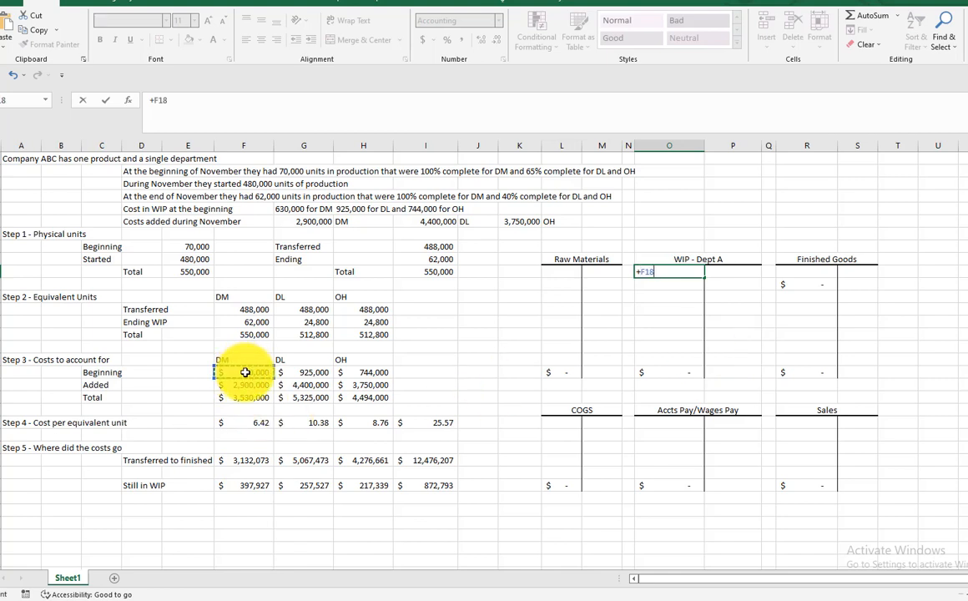
{"action": "left_click", "coordinate": [296, 373]}
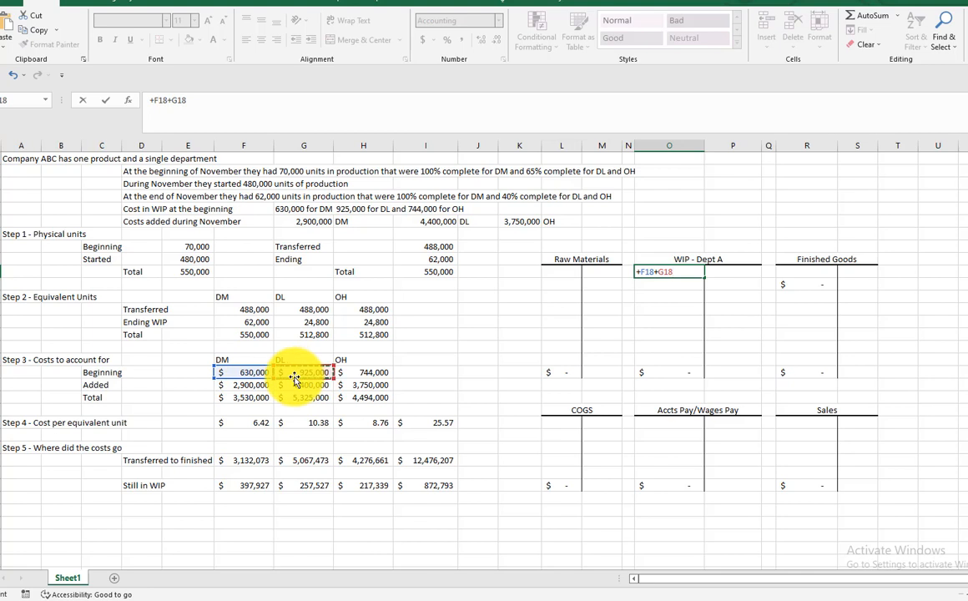
{"action": "type", "text": "+"}
{"action": "left_click", "coordinate": [364, 373]}
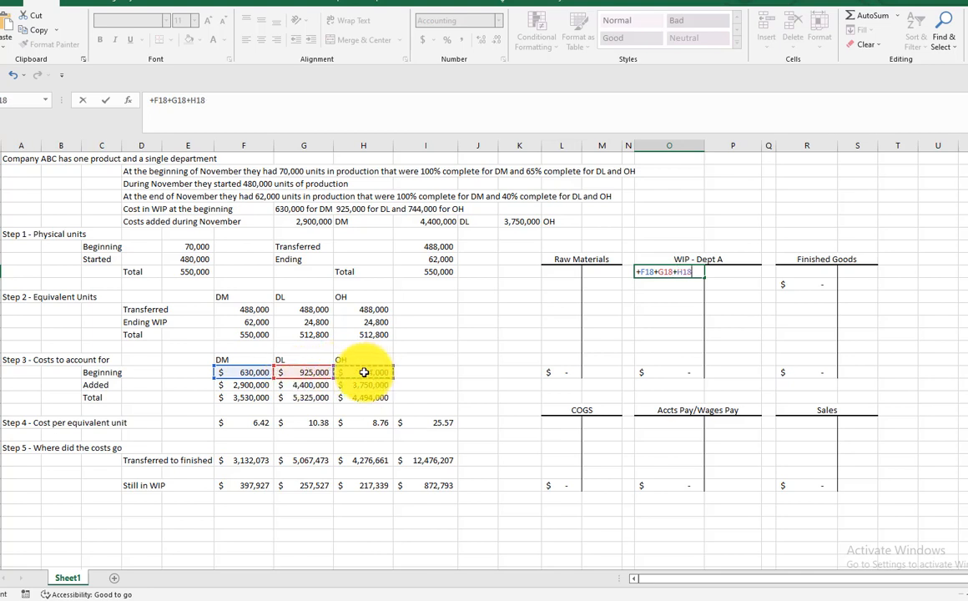
{"action": "key", "text": "Return"}
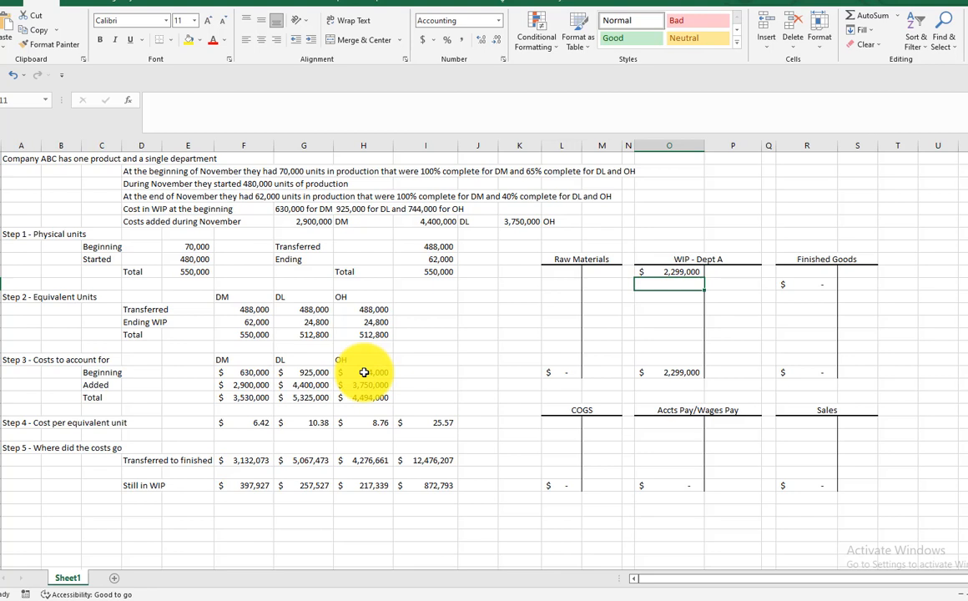
Debit WIP - Dept A below the beginning balance with the added DM, DL and OH costs, linked to F19, G19 and H19.
{"action": "type", "text": "="}
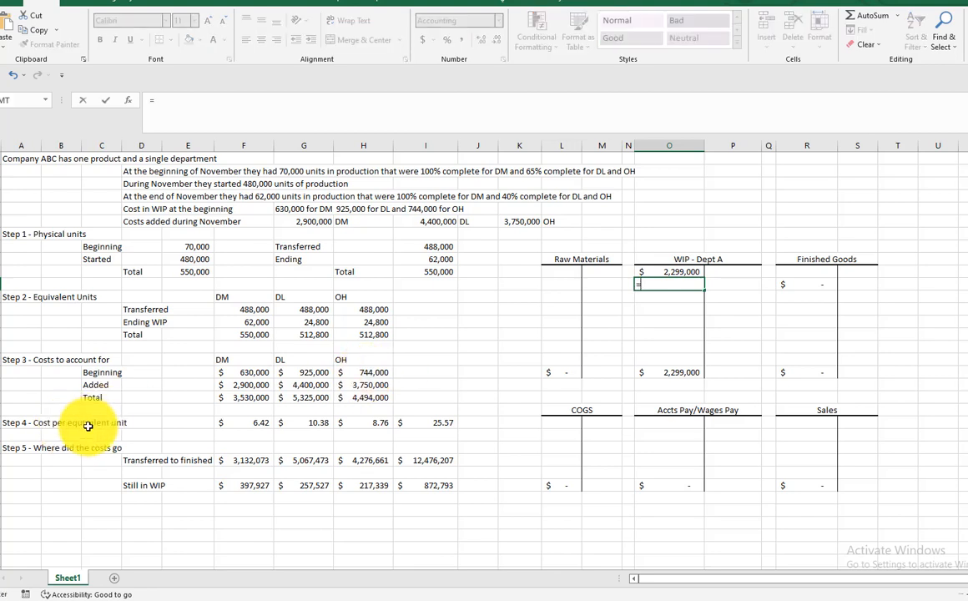
{"action": "left_click", "coordinate": [252, 384]}
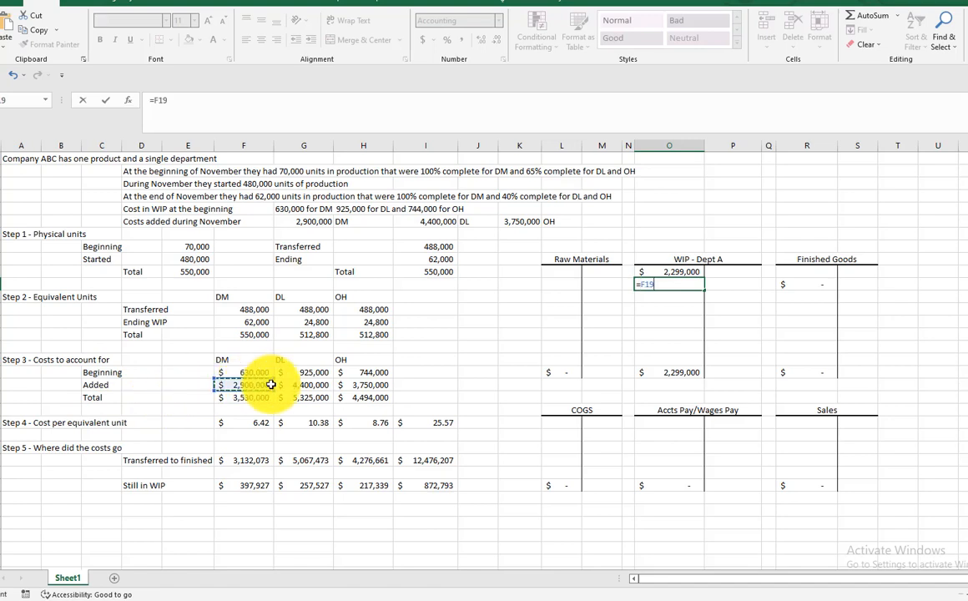
{"action": "key", "text": "Return"}
{"action": "type", "text": "="}
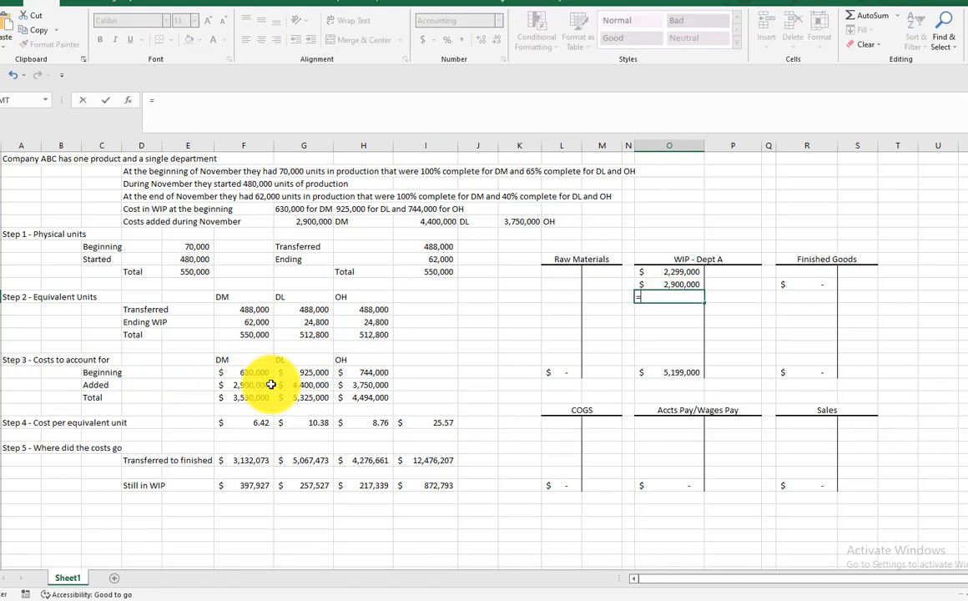
{"action": "left_click", "coordinate": [316, 385]}
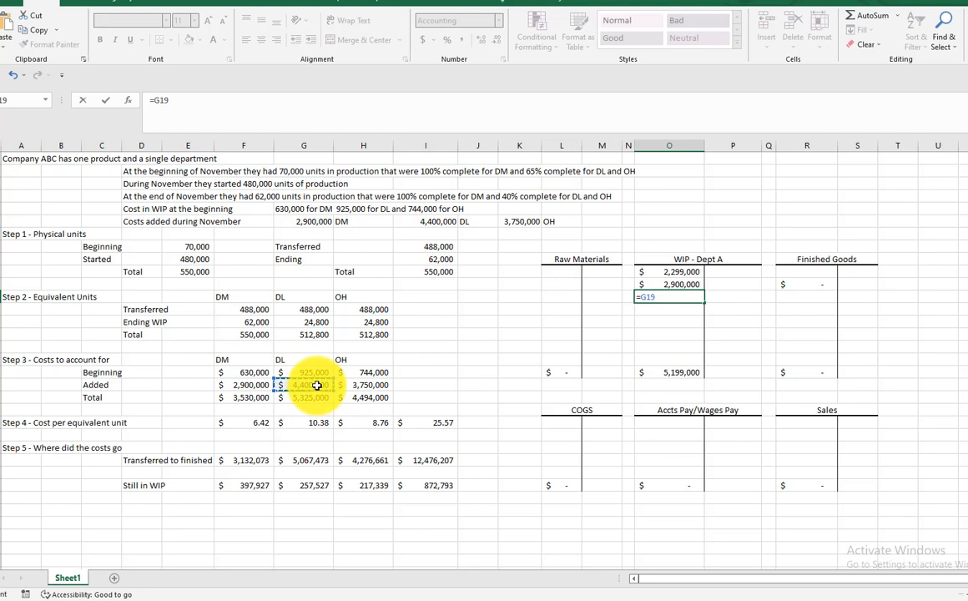
{"action": "key", "text": "Return"}
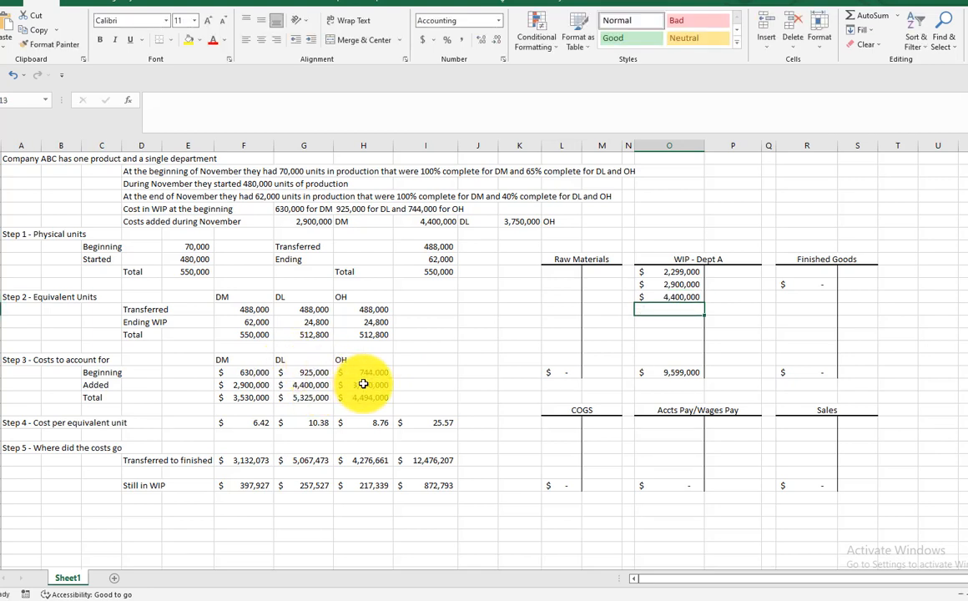
{"action": "type", "text": "="}
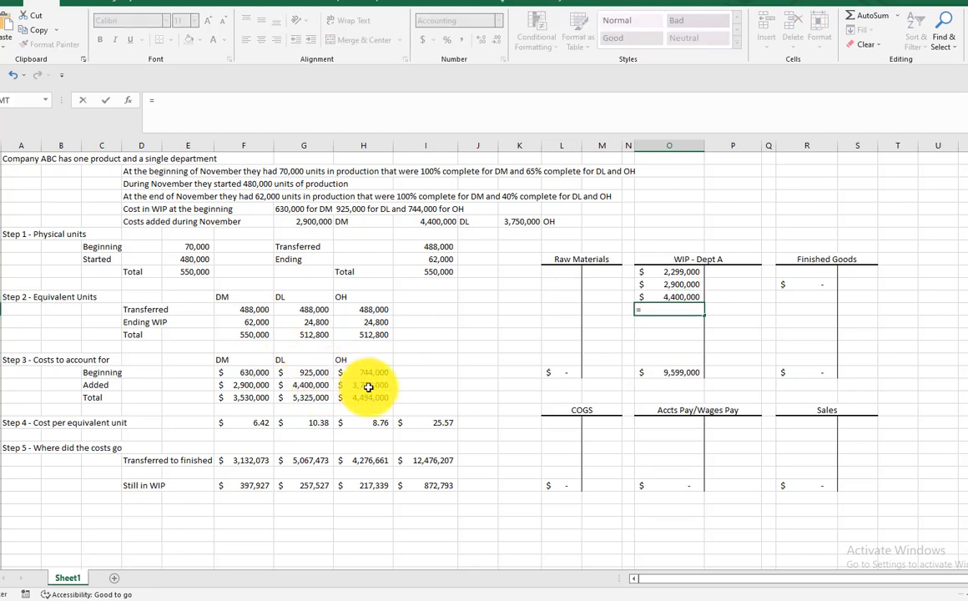
{"action": "left_click", "coordinate": [367, 386]}
{"action": "key", "text": "Return"}
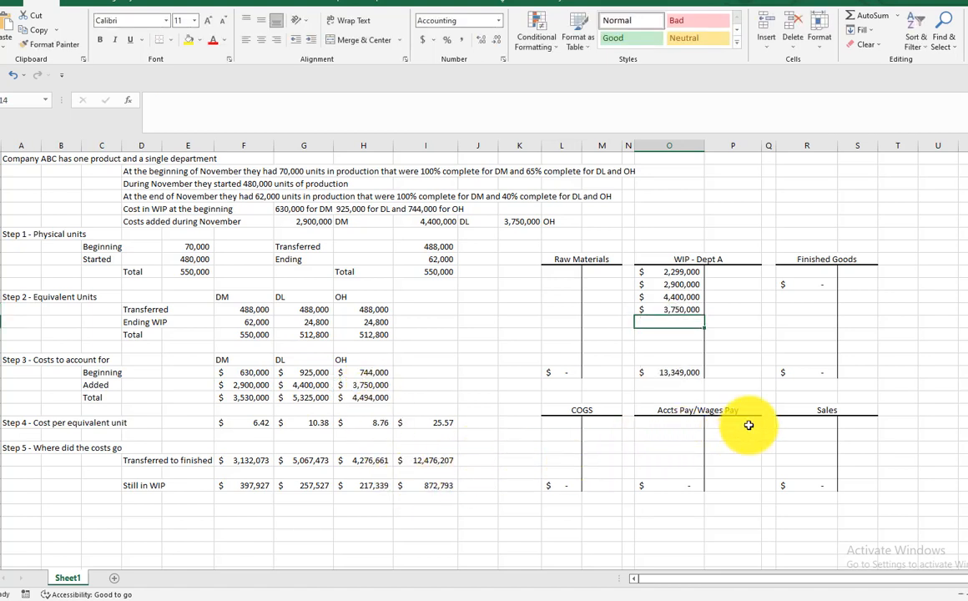
{"action": "left_click", "coordinate": [734, 427]}
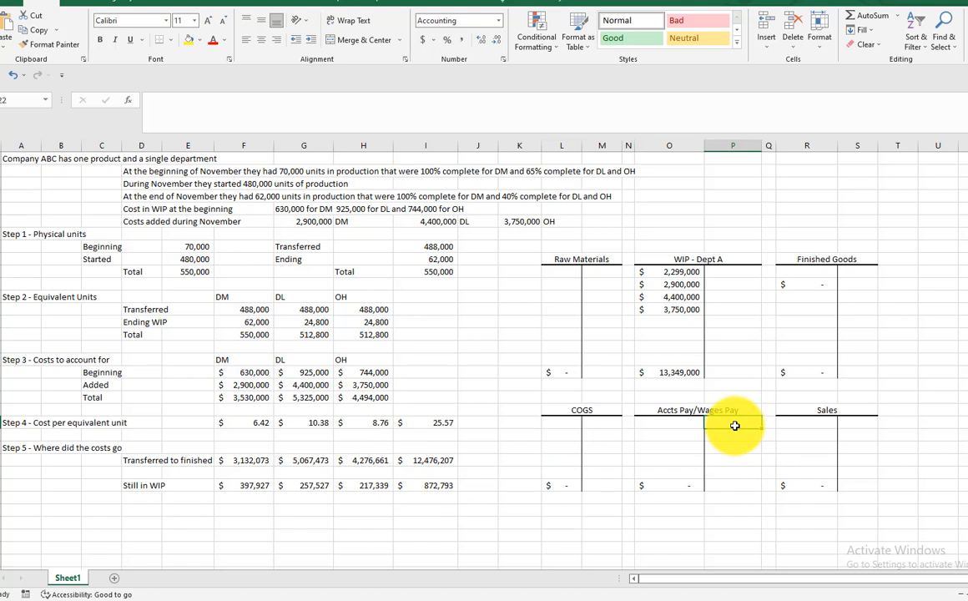
{"action": "type", "text": "="}
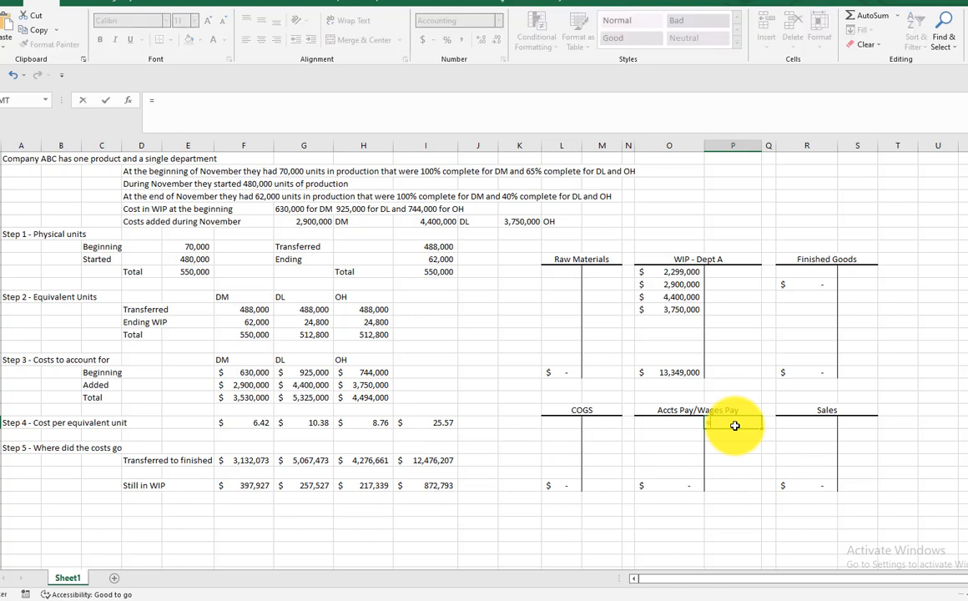
{"action": "left_click", "coordinate": [607, 284]}
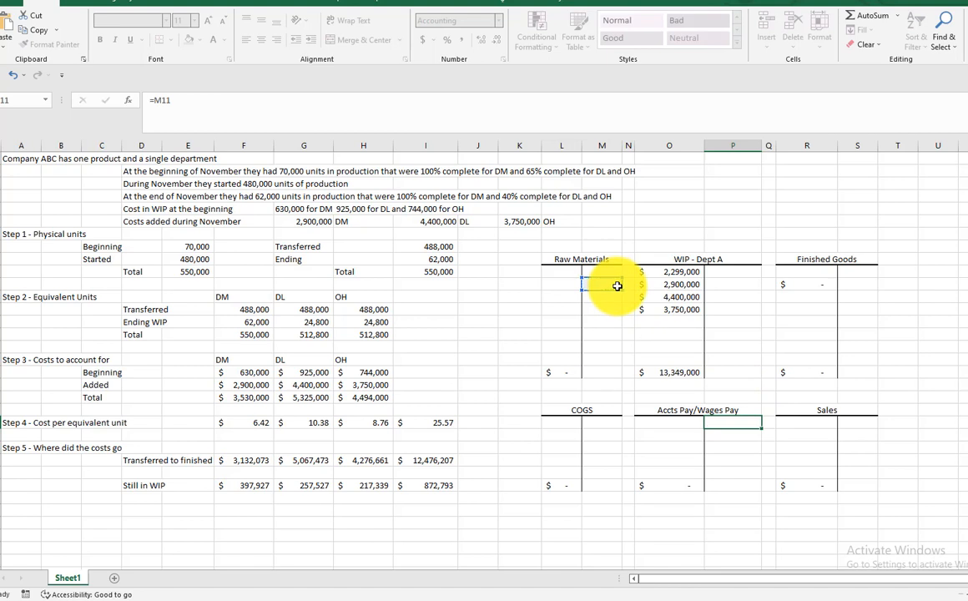
{"action": "key", "text": "Escape"}
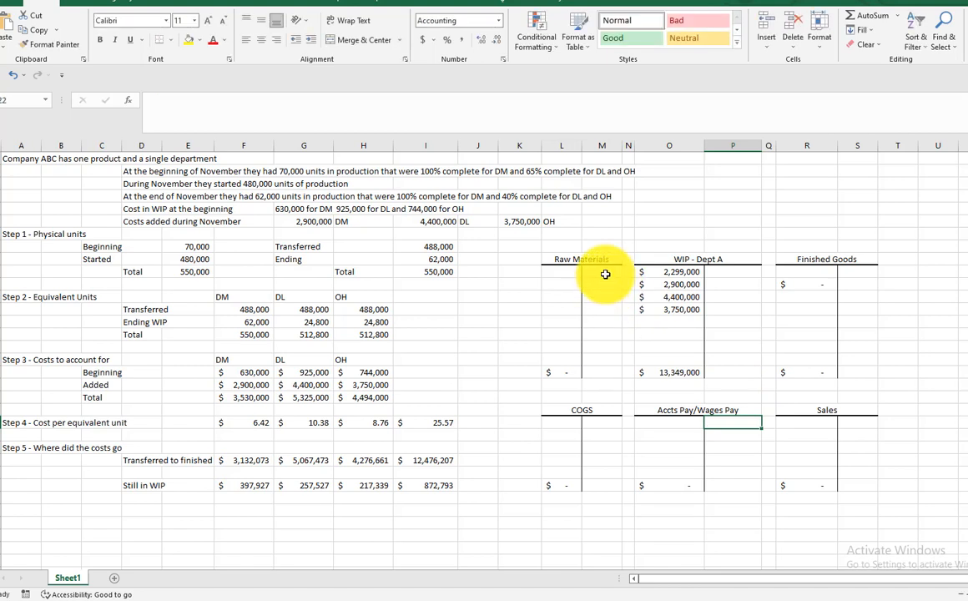
Credit Raw Materials with the DM cost added to WIP - Dept A, using the formula =O11.
{"action": "left_click", "coordinate": [601, 276]}
{"action": "type", "text": "="}
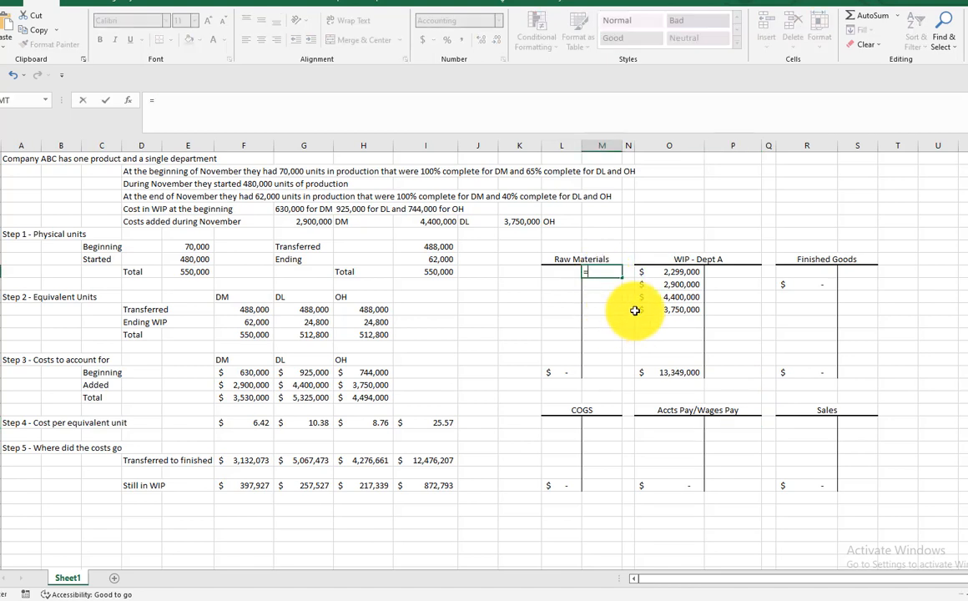
{"action": "left_click", "coordinate": [672, 284]}
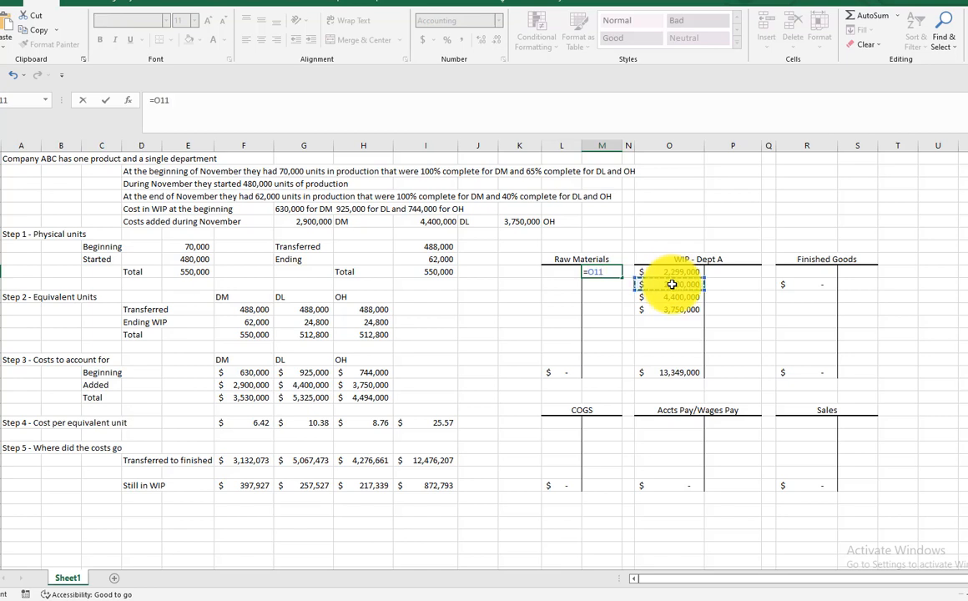
{"action": "key", "text": "Return"}
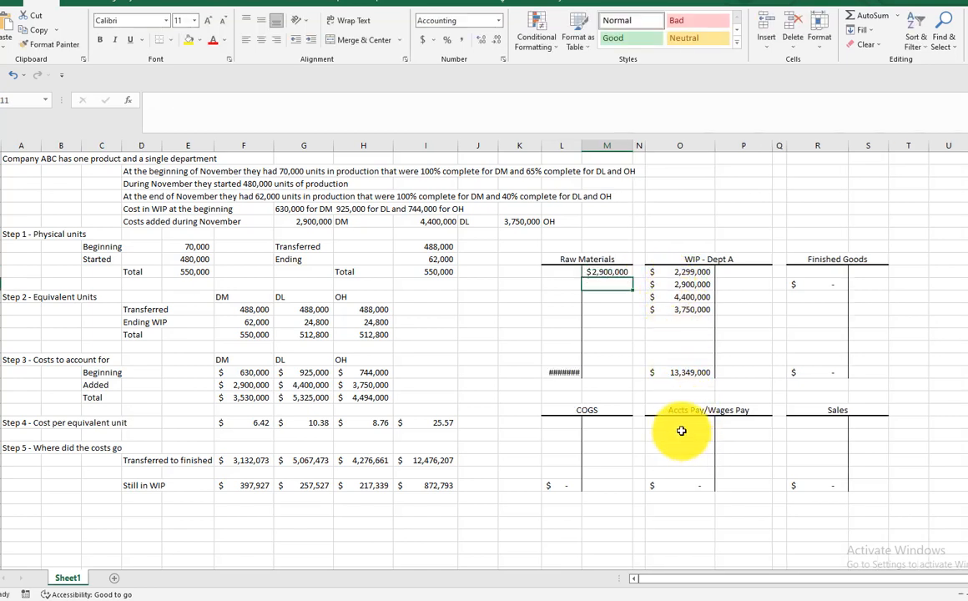
Credit Accts Pay/Wages Pay with the 4,400,000 DL and 3,750,000 OH costs, linked to their debits in WIP - Dept A.
{"action": "left_click", "coordinate": [744, 426]}
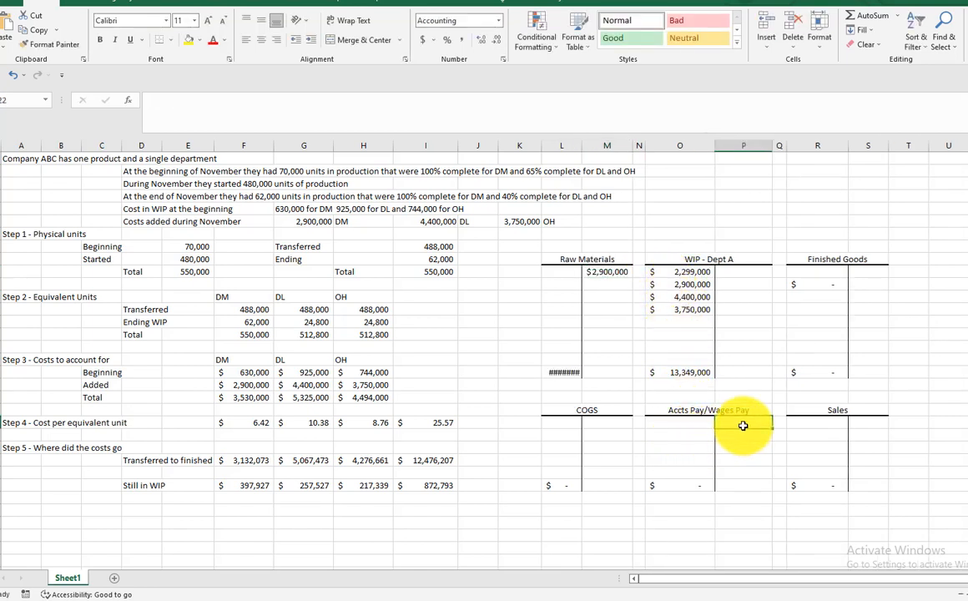
{"action": "type", "text": "="}
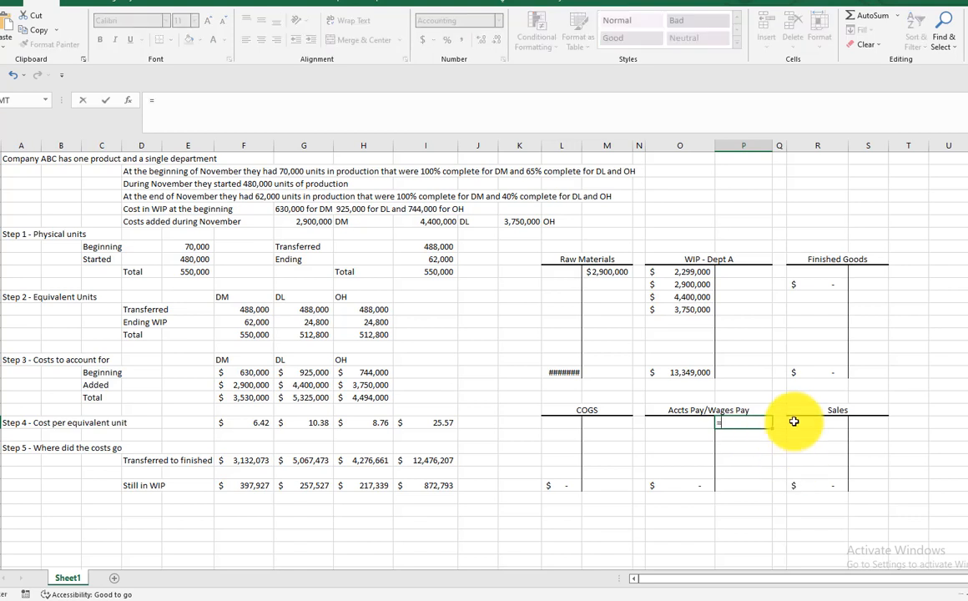
{"action": "left_click", "coordinate": [680, 295]}
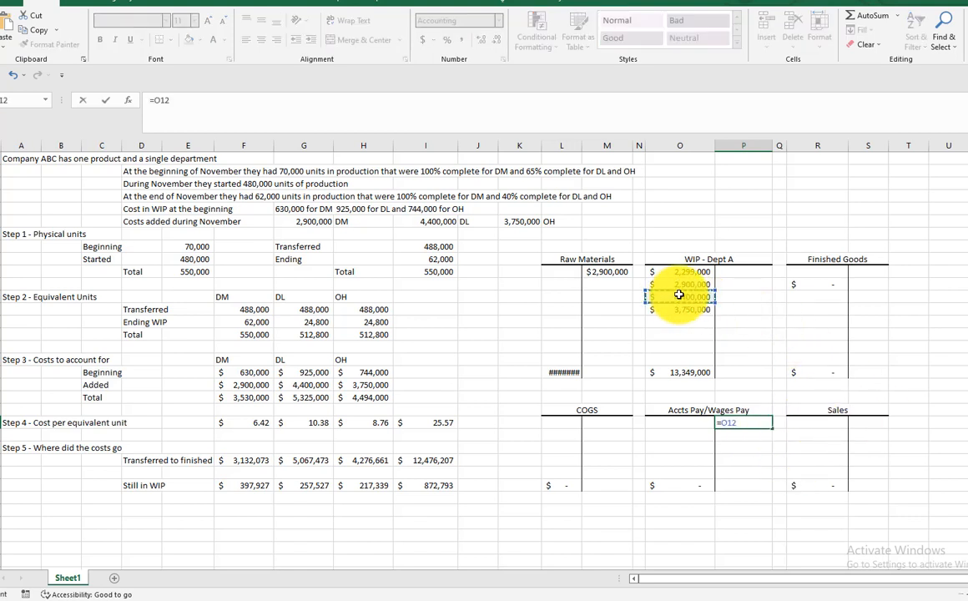
{"action": "key", "text": "Return"}
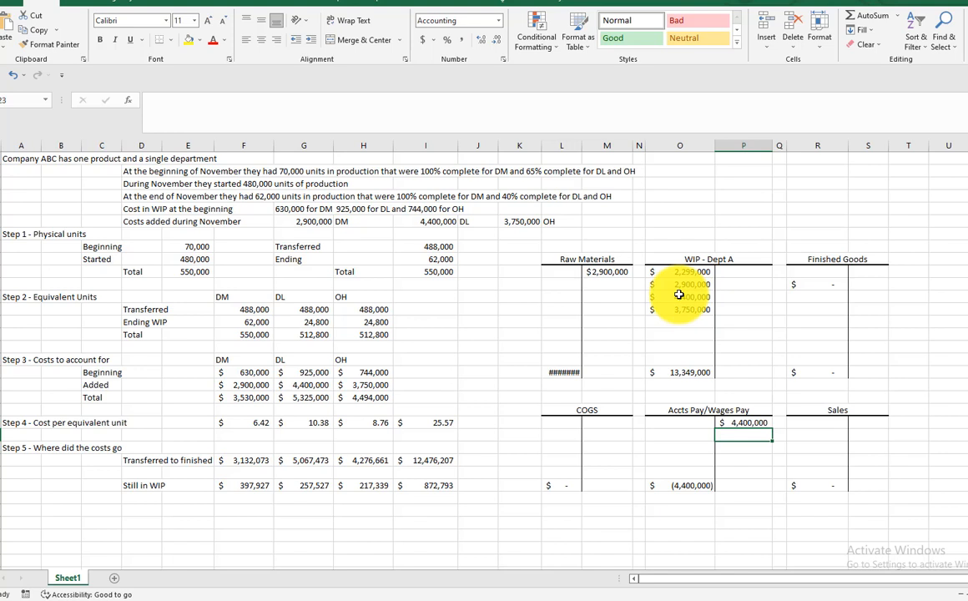
{"action": "type", "text": "="}
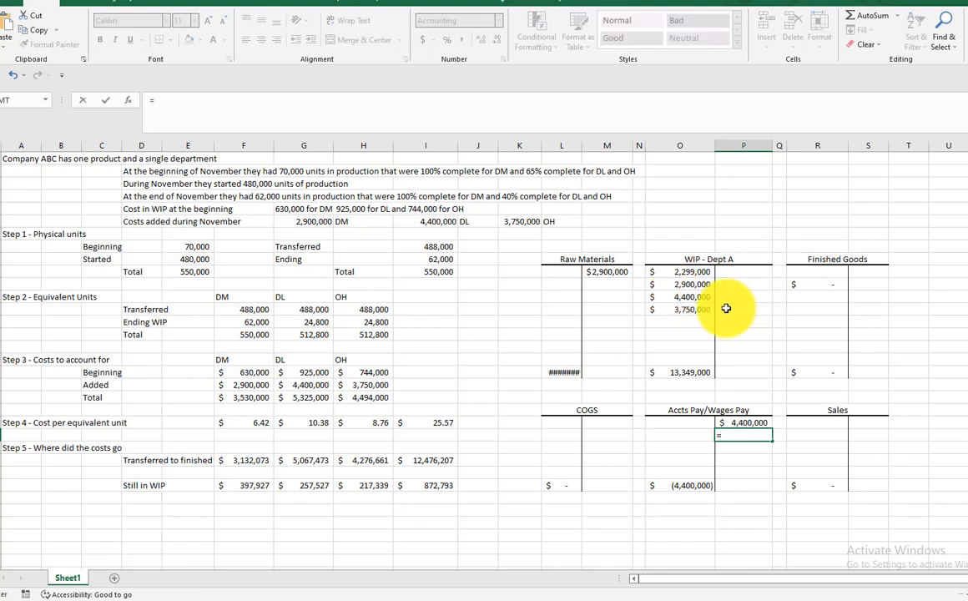
{"action": "left_click", "coordinate": [691, 309]}
{"action": "key", "text": "Return"}
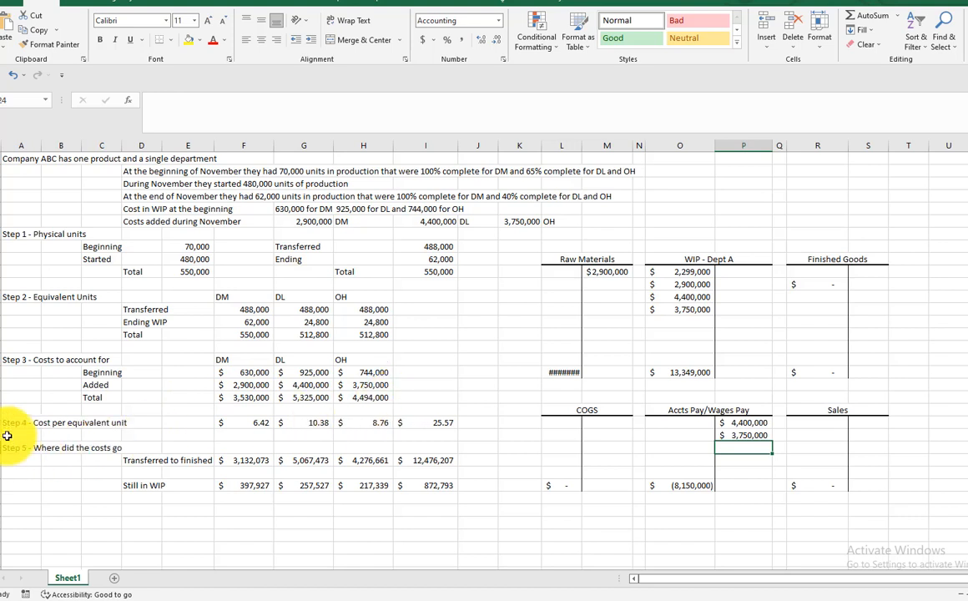
Examine the Step 4 cost per equivalent unit formulas for DM, DL and OH and the formula for their sum.
{"action": "left_click", "coordinate": [242, 425]}
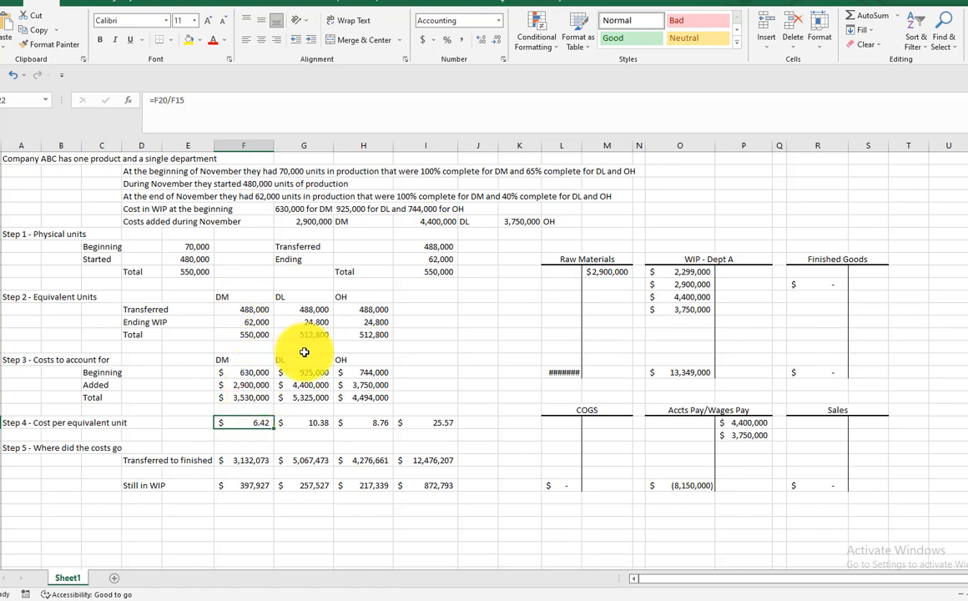
{"action": "left_click", "coordinate": [324, 425]}
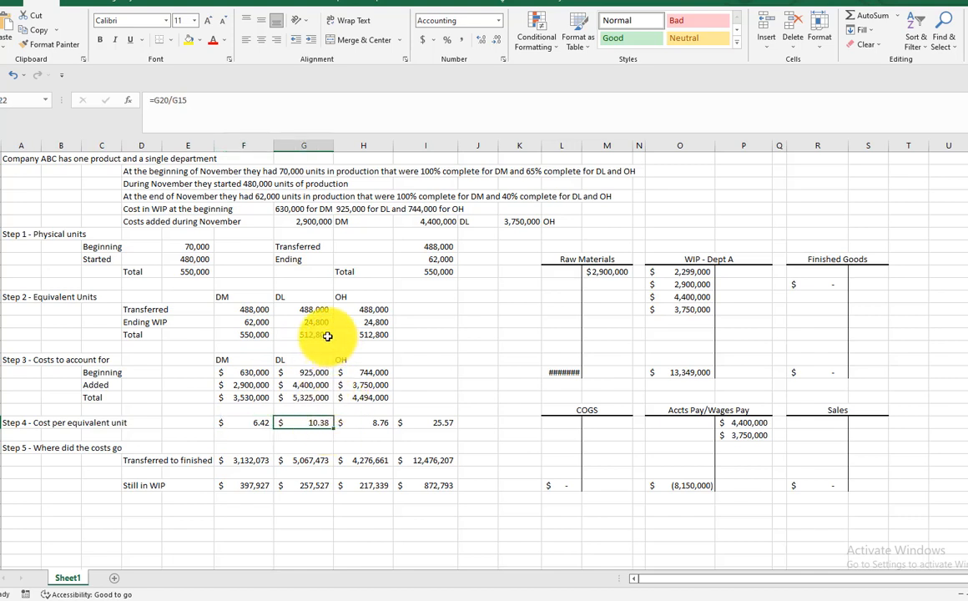
{"action": "left_click", "coordinate": [376, 399]}
{"action": "left_click", "coordinate": [374, 422]}
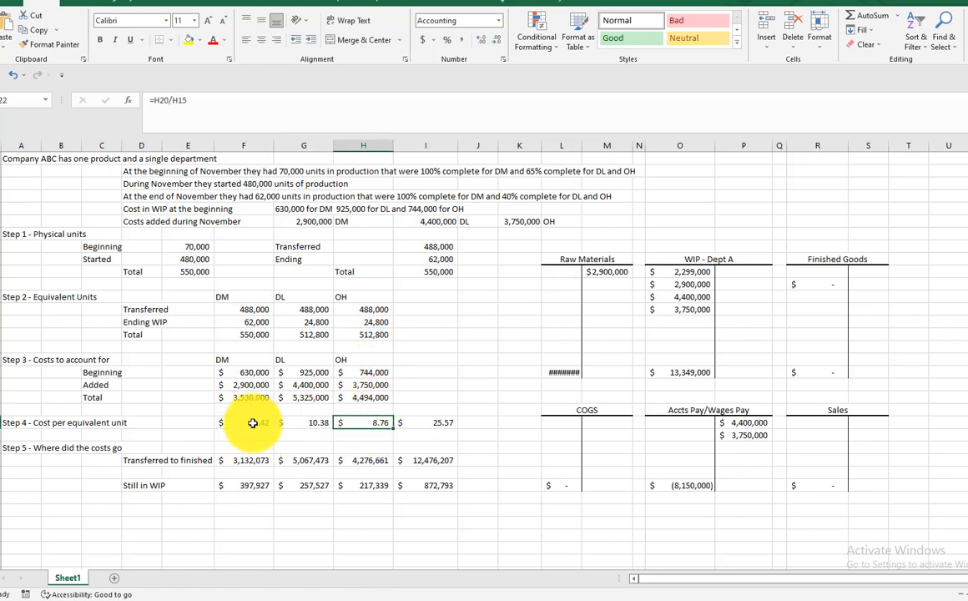
{"action": "left_click", "coordinate": [421, 422]}
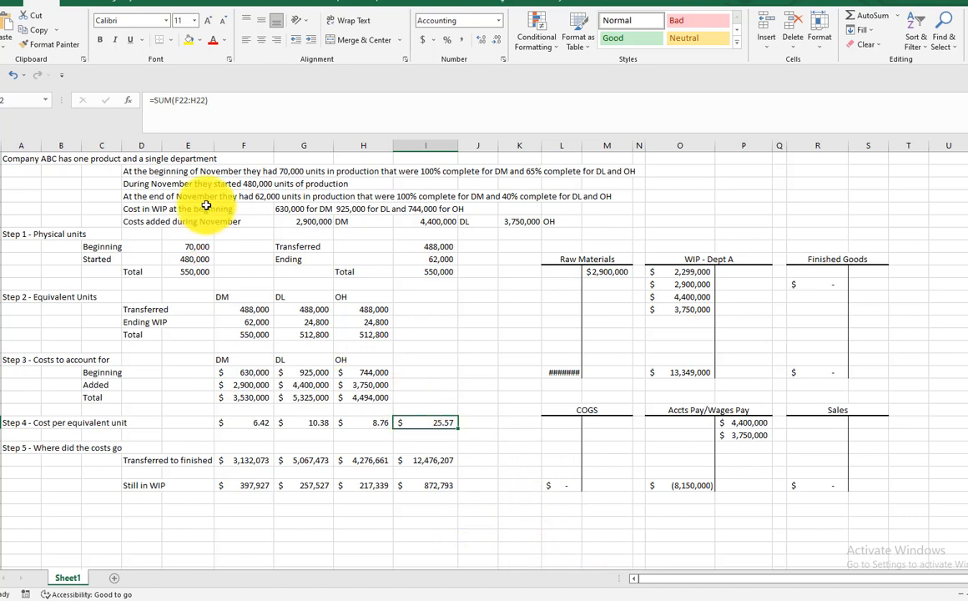
{"action": "left_click", "coordinate": [220, 100]}
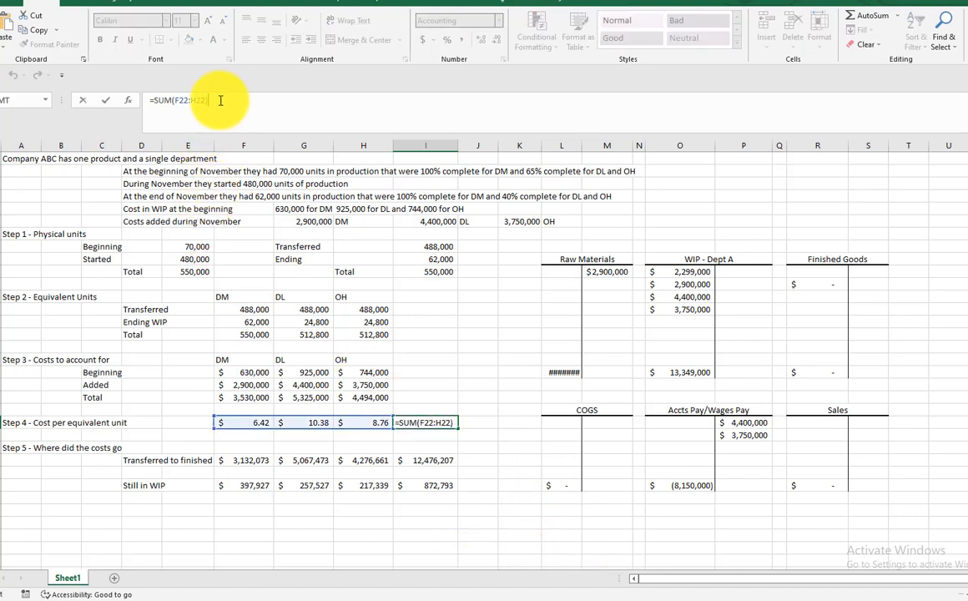
{"action": "left_click", "coordinate": [510, 432]}
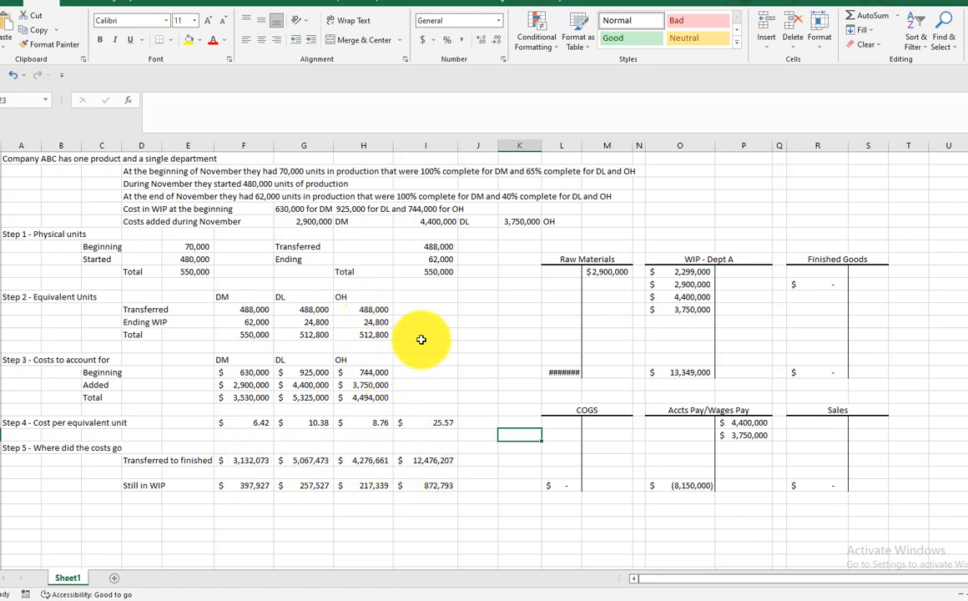
Credit WIP - Dept A with the Step 5 total cost transferred to finished, using the formula =I25 in its first credit row.
{"action": "left_click", "coordinate": [440, 460]}
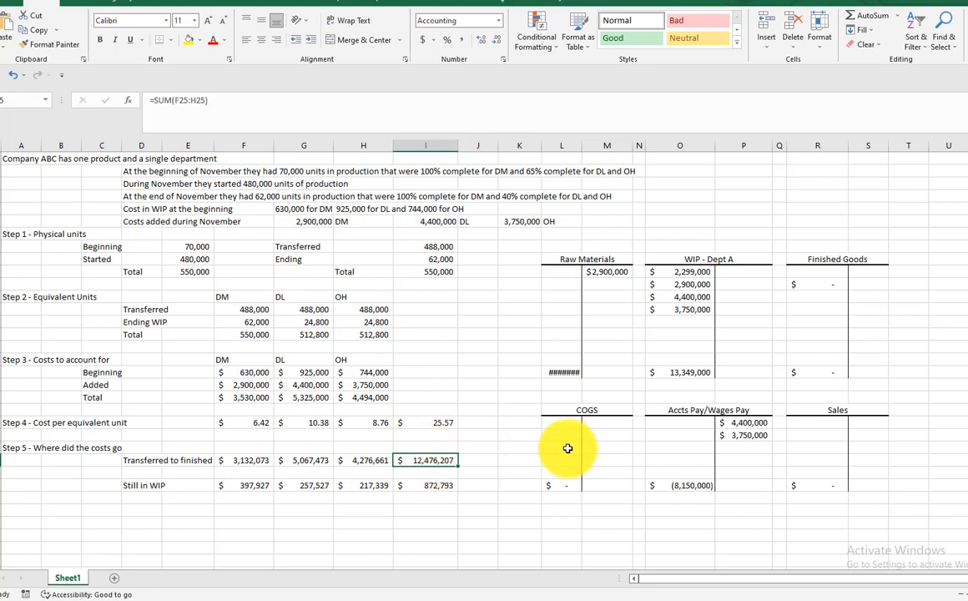
{"action": "left_click", "coordinate": [747, 286]}
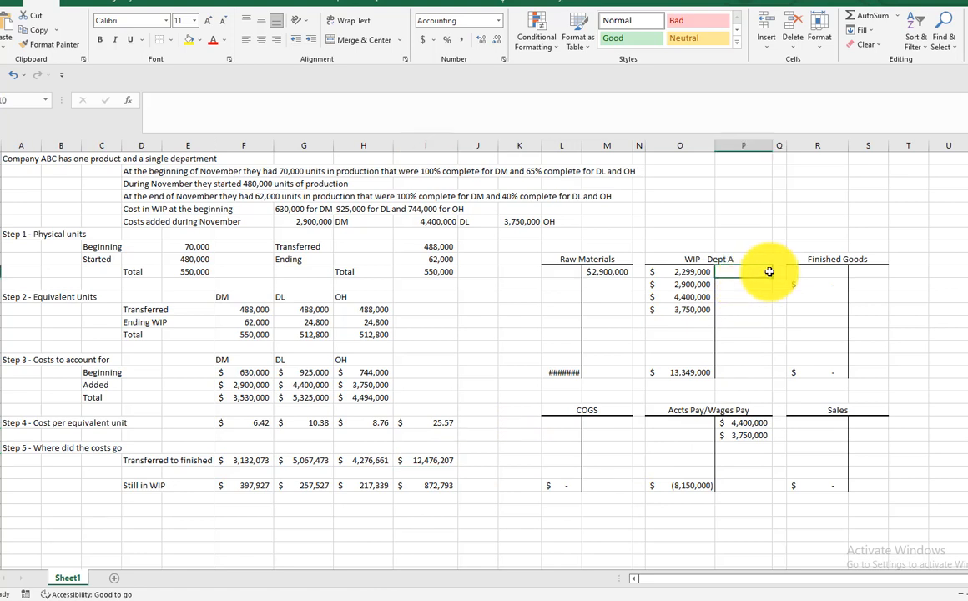
{"action": "type", "text": "="}
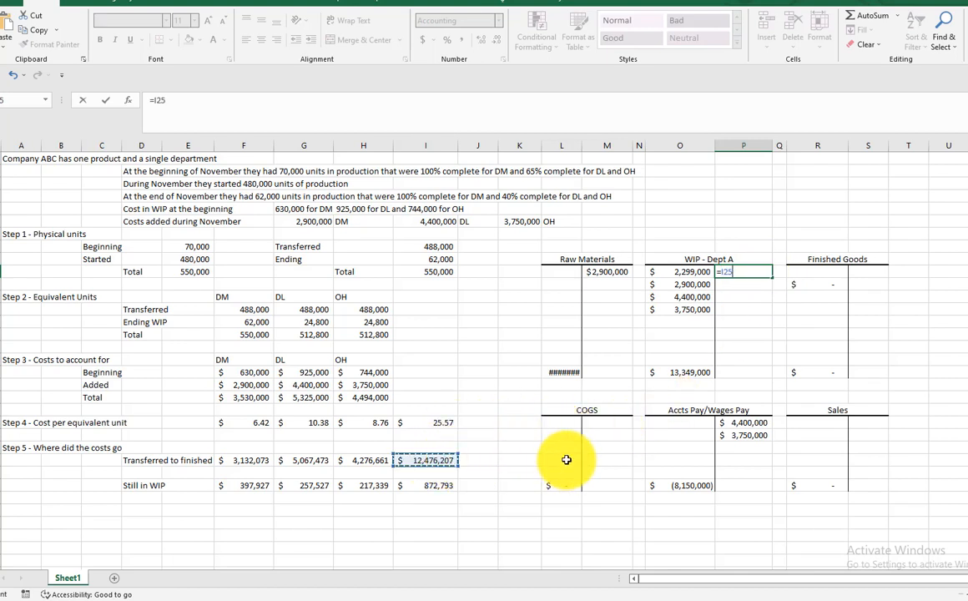
{"action": "key", "text": "Return"}
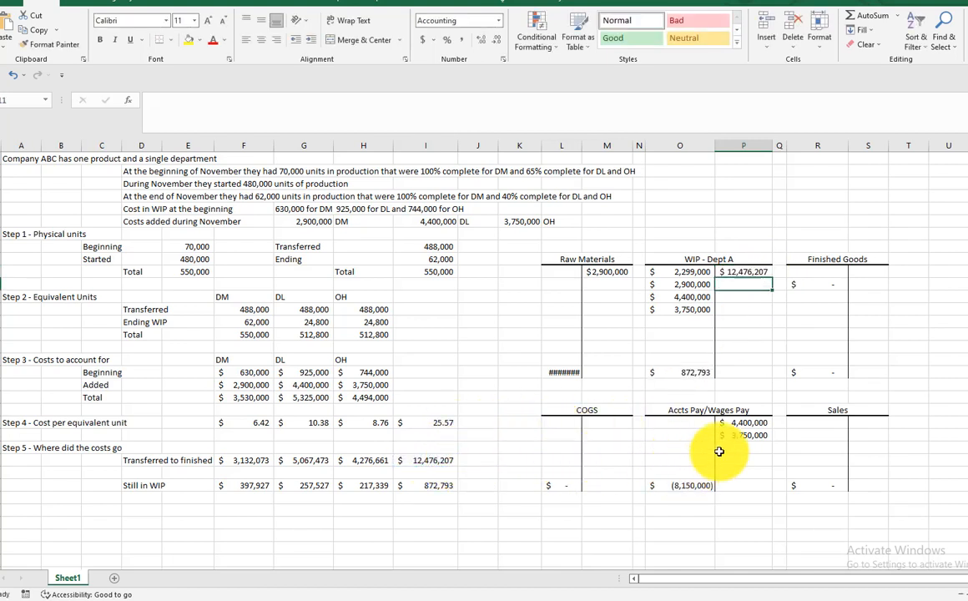
Debit Finished Goods with the cost transferred out of WIP - Dept A, using the formula =P10.
{"action": "left_click", "coordinate": [831, 287]}
{"action": "type", "text": "="}
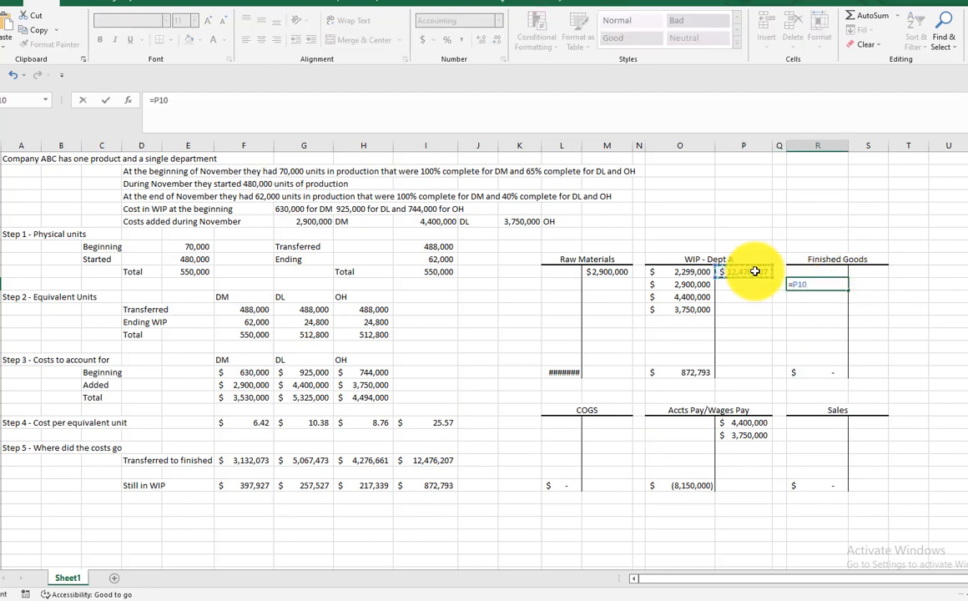
{"action": "key", "text": "Return"}
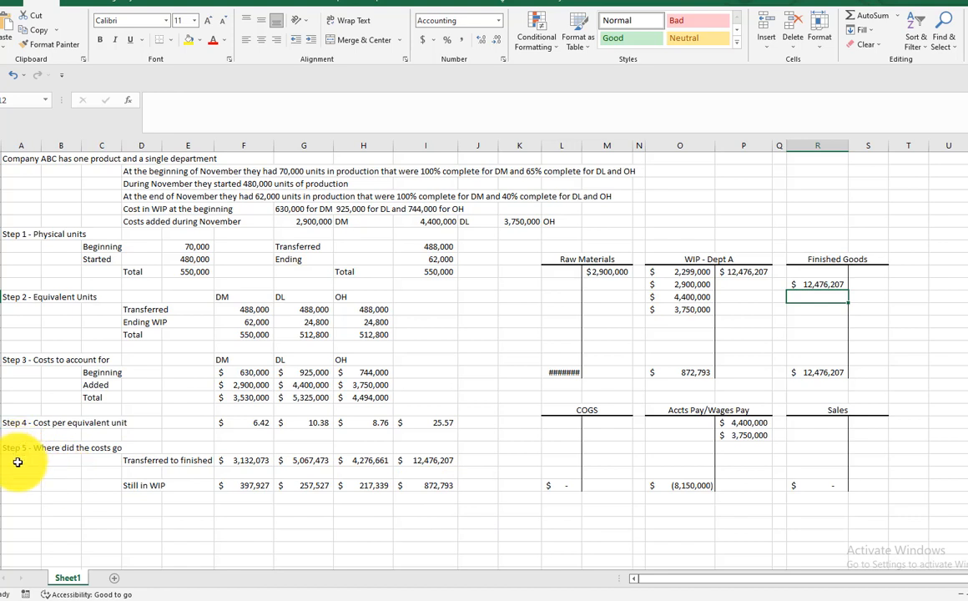
Examine the Step 5 Still in WIP formulas for DM, DL and OH and the formula for their sum.
{"action": "left_click", "coordinate": [254, 485]}
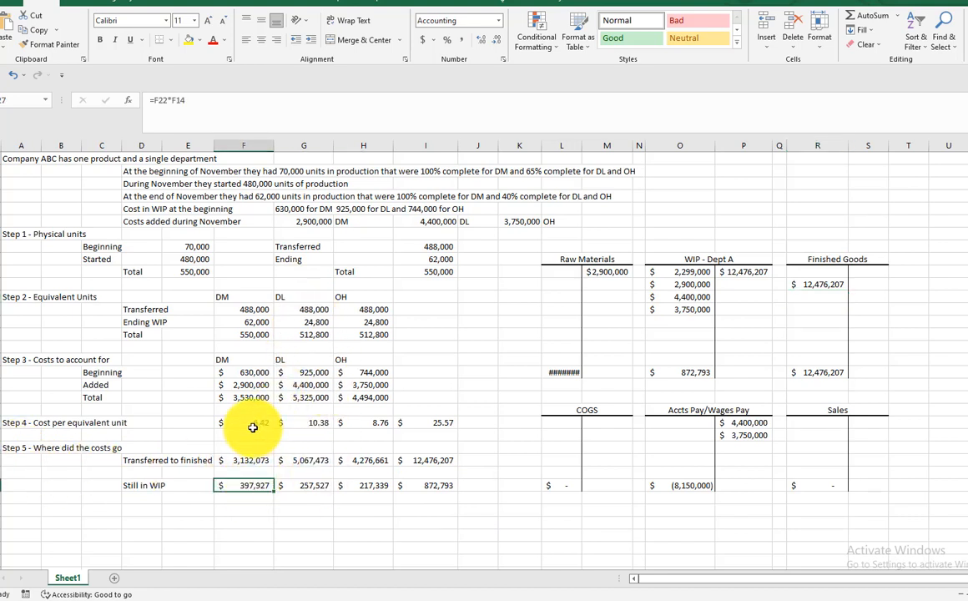
{"action": "left_click", "coordinate": [199, 110]}
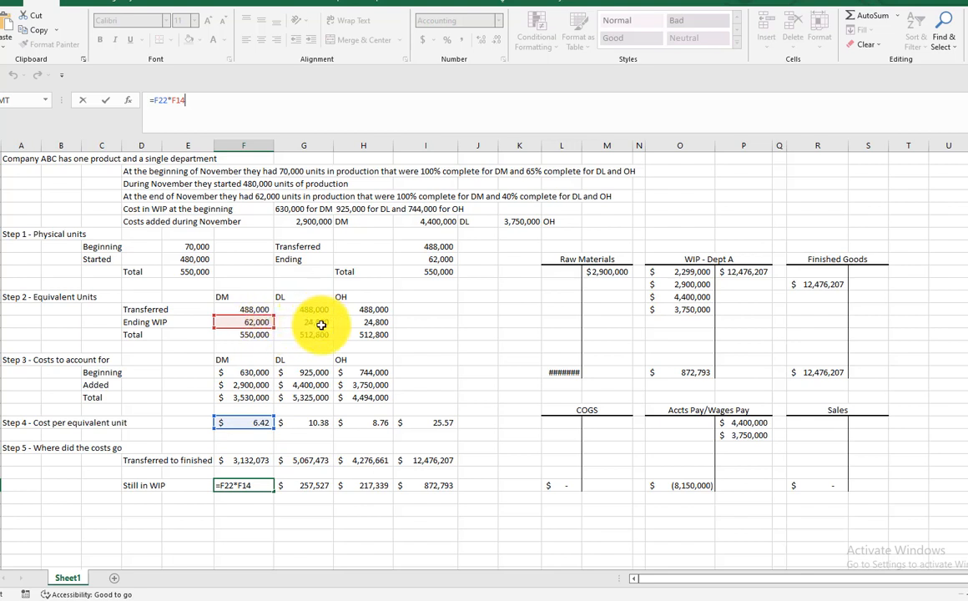
{"action": "left_click", "coordinate": [316, 485]}
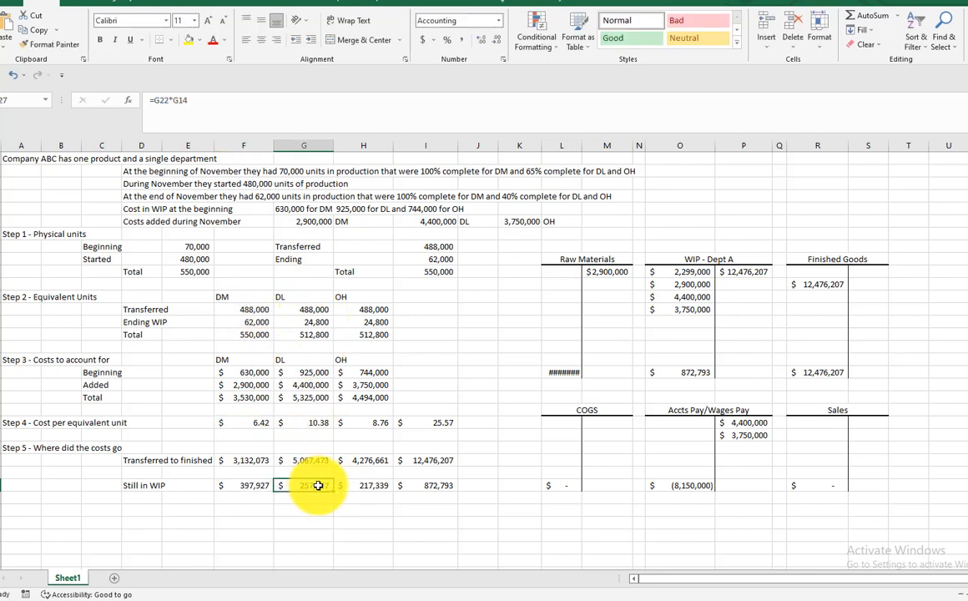
{"action": "left_click", "coordinate": [189, 101]}
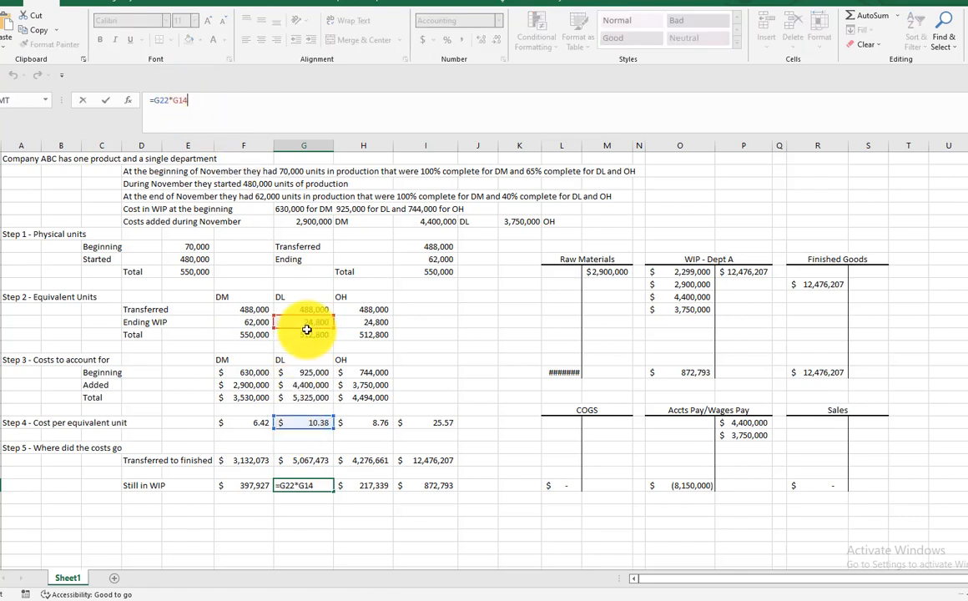
{"action": "key", "text": "Escape"}
{"action": "left_click", "coordinate": [374, 485]}
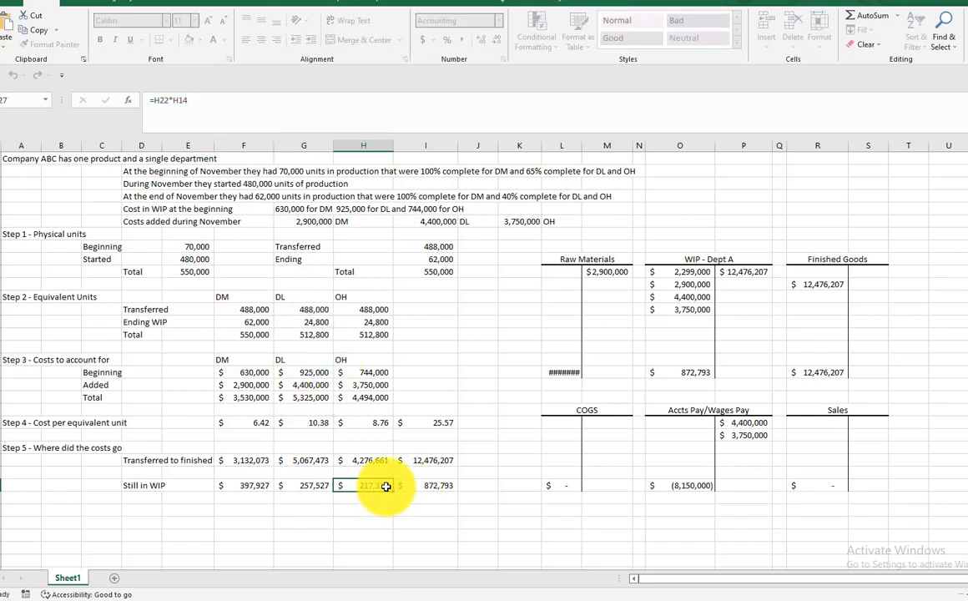
{"action": "left_click", "coordinate": [194, 107]}
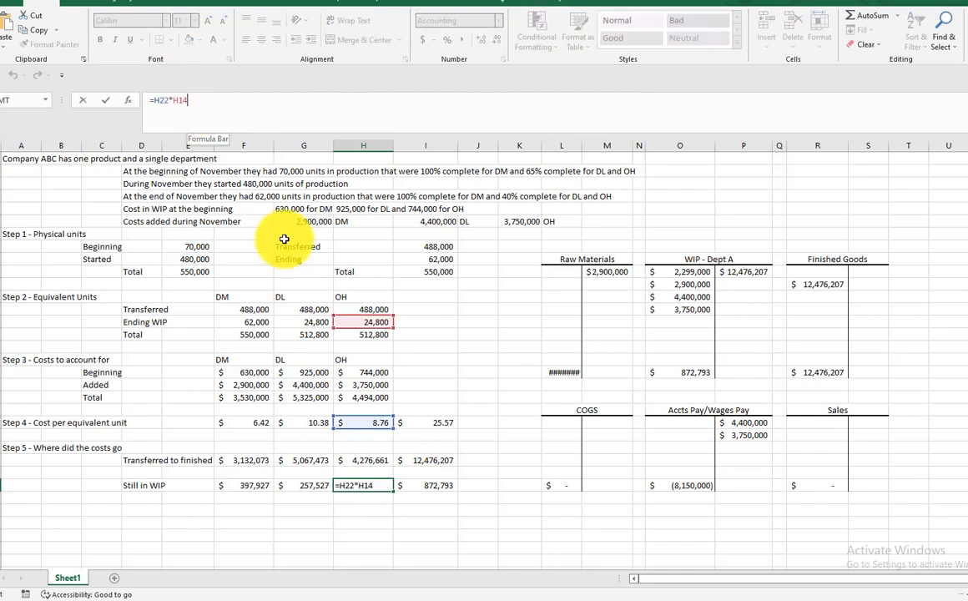
{"action": "left_click", "coordinate": [440, 488]}
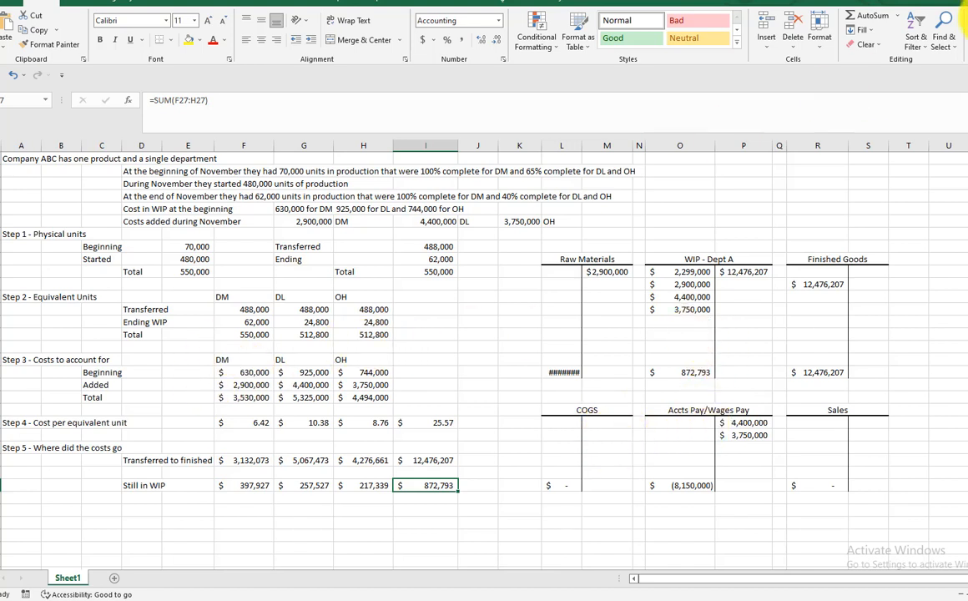
{"action": "mouse_move", "coordinate": [600, 597]}
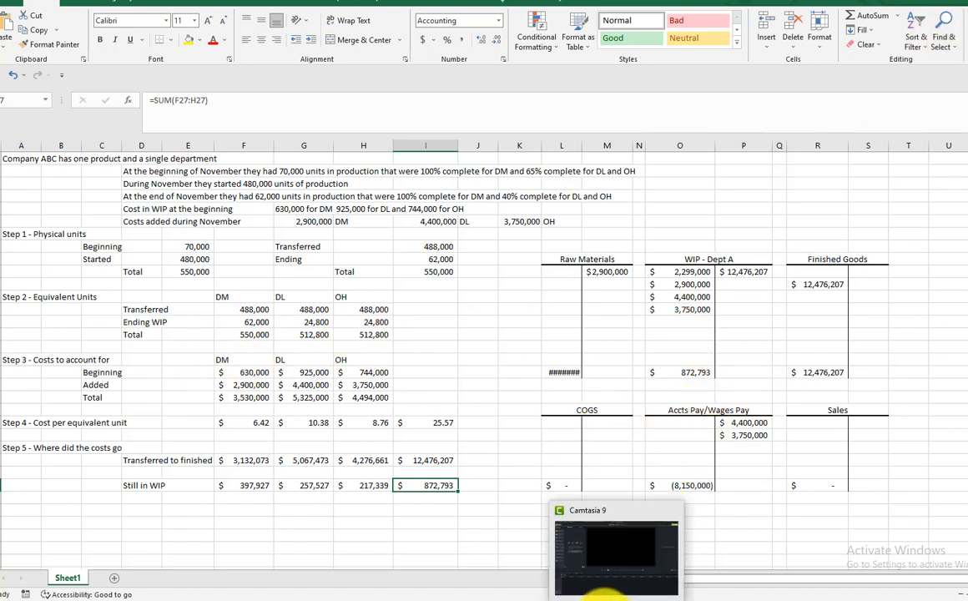